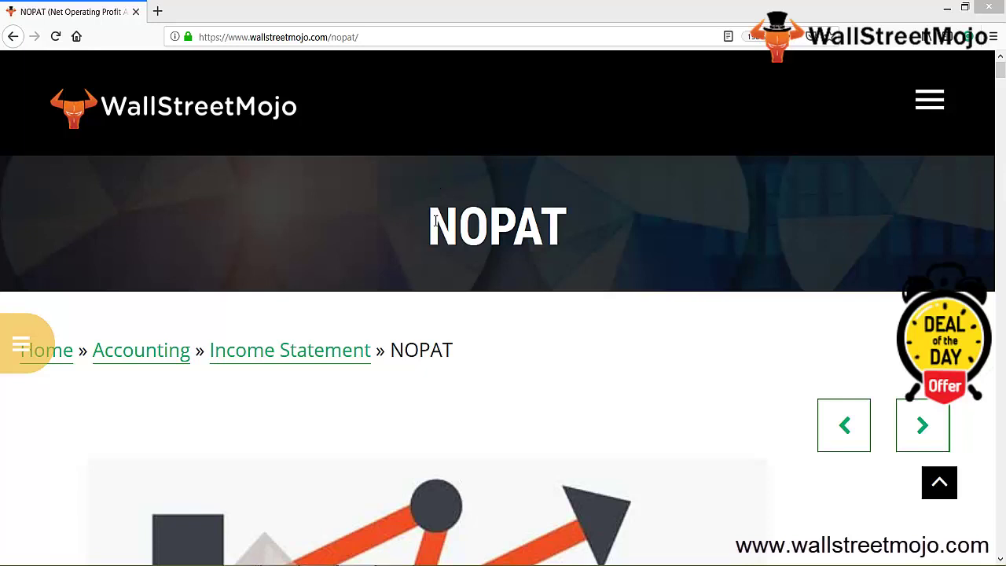
- Highlight the NOPAT article heading, then scroll down to the opening illustration
{"action": "left_click_drag", "start_coordinate": [431, 220], "coordinate": [564, 236]}
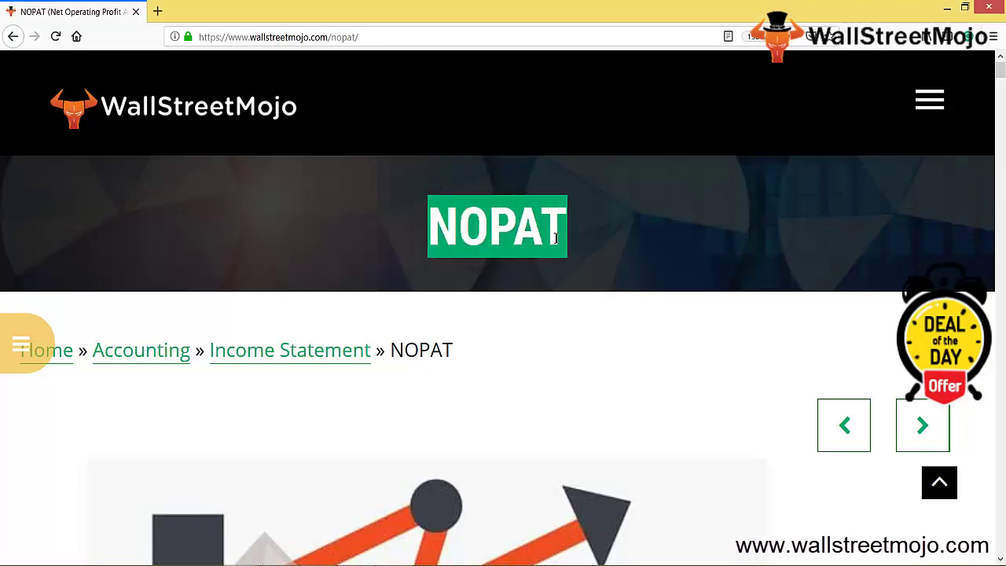
{"action": "left_click", "coordinate": [205, 367]}
{"action": "scroll", "coordinate": [138, 399], "scroll_direction": "down", "scroll_amount": 3}
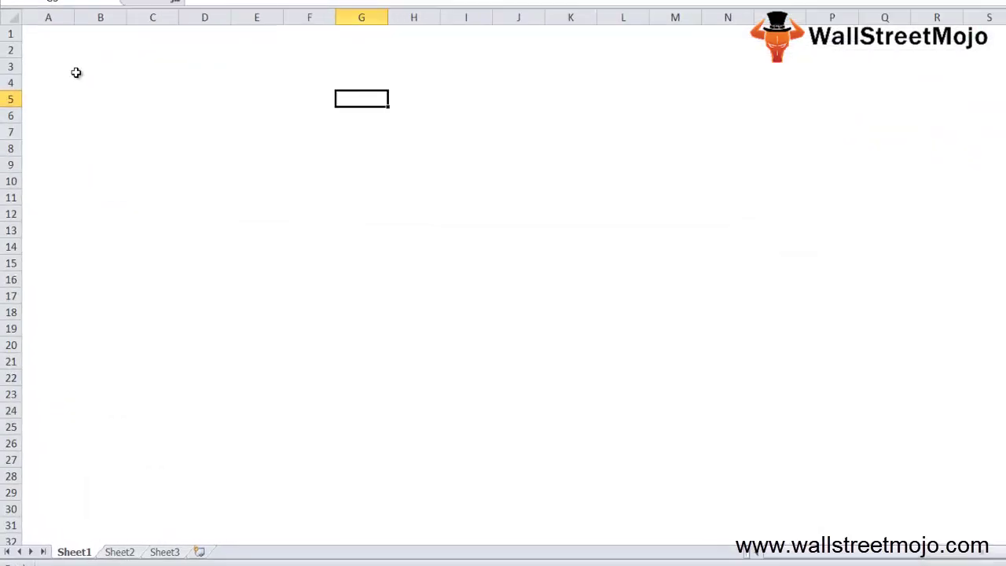
- Enter the heading 'Net operating profit after taxes' in B3
{"action": "left_click", "coordinate": [95, 66]}
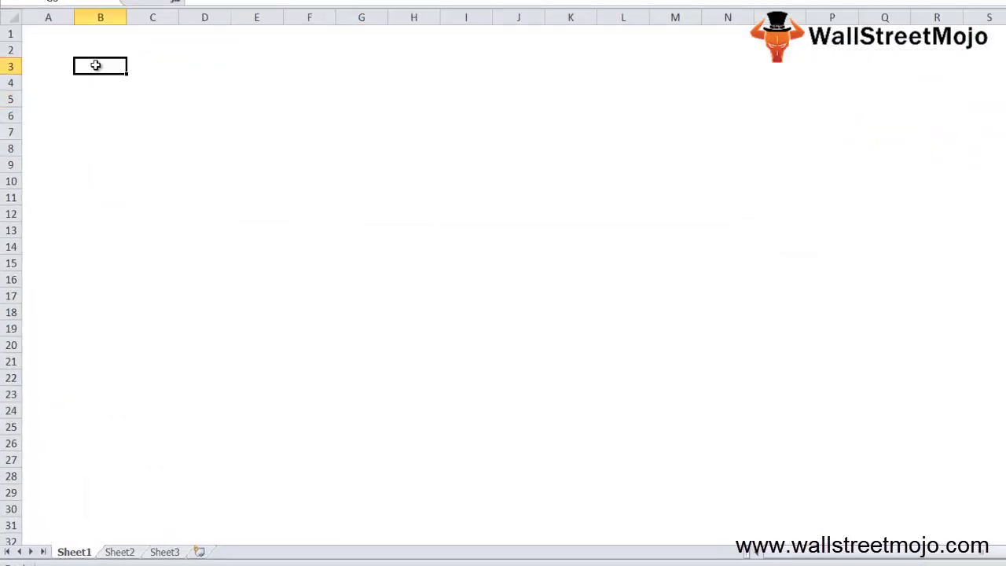
{"action": "type", "text": "Net operating "}
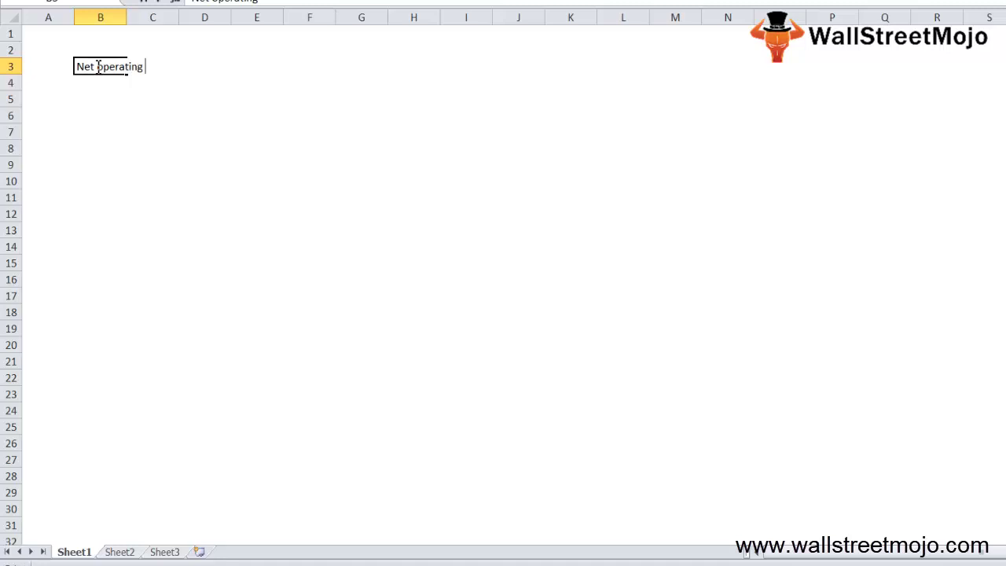
{"action": "type", "text": "profit after "}
{"action": "type", "text": "ta"}
{"action": "key", "text": "BackSpace"}
{"action": "type", "text": "z"}
{"action": "type", "text": "xes"}
{"action": "key", "text": "Return"}
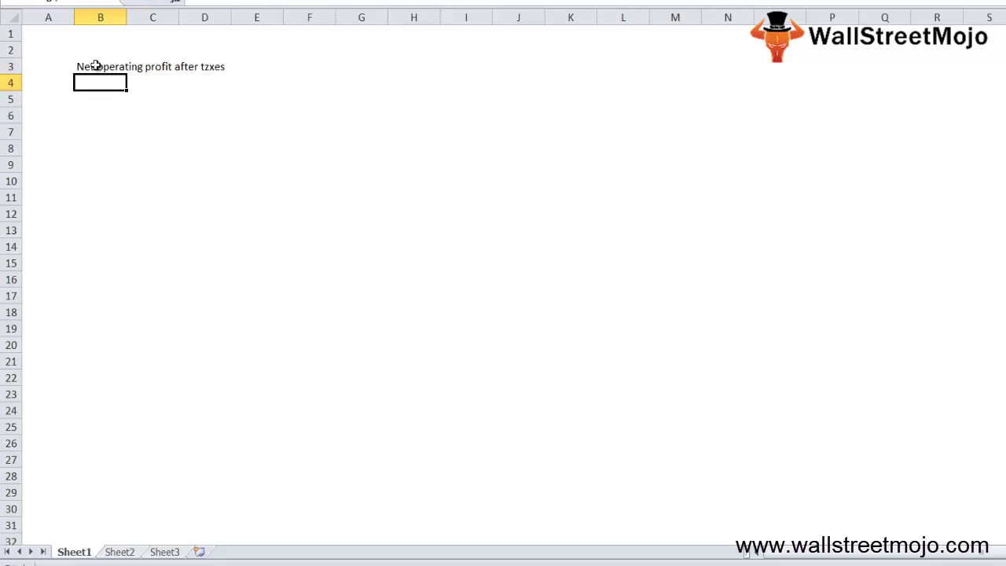
{"action": "key", "text": "Return"}
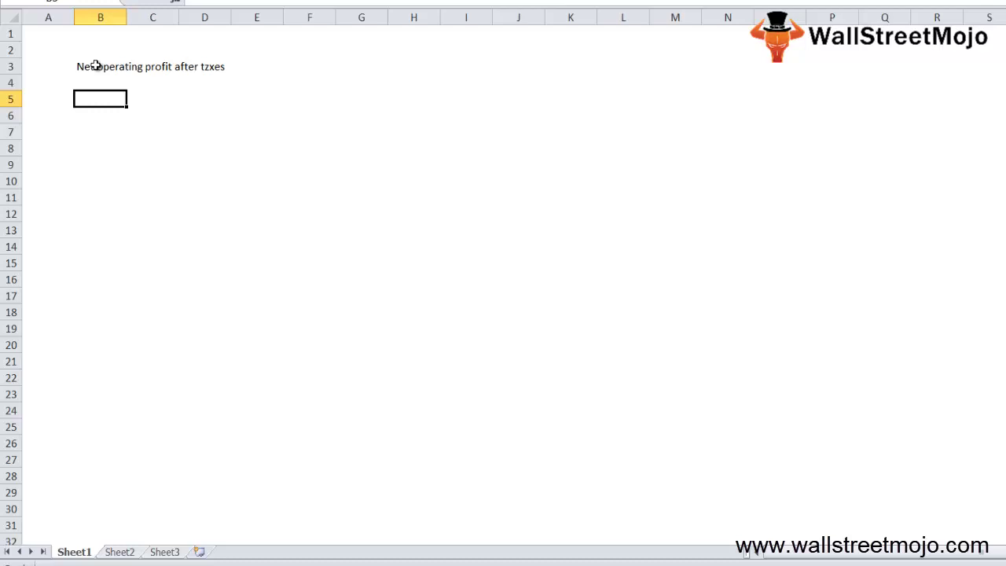
{"action": "key", "text": "Return"}
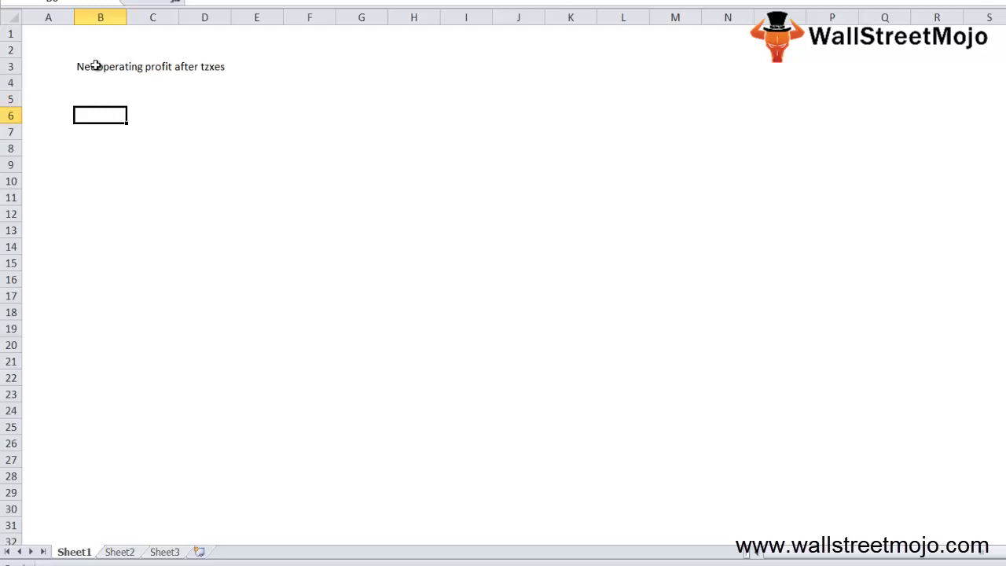
{"action": "key", "text": "Return"}
{"action": "key", "text": "Up"}
{"action": "key", "text": "Up"}
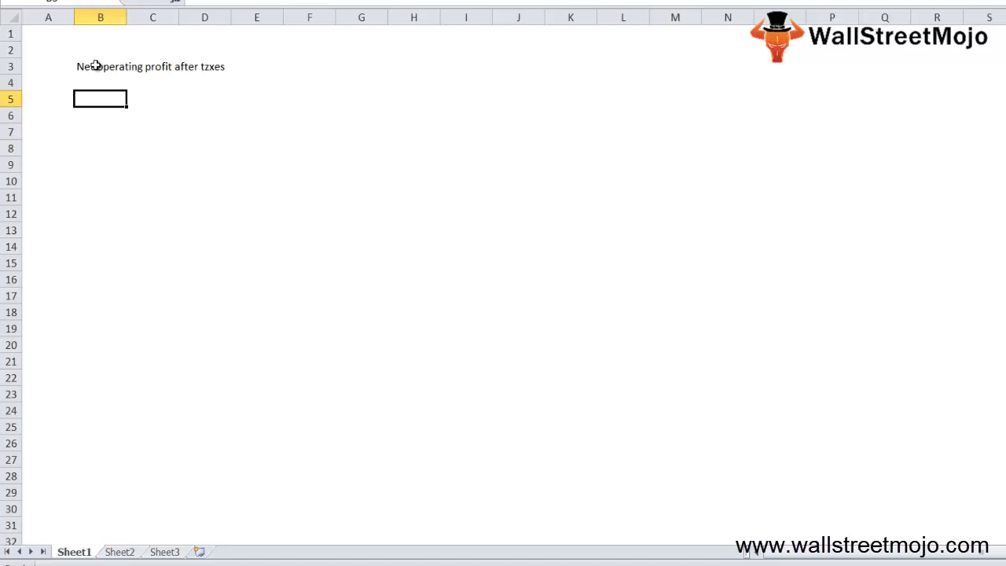
- Number point 1 in A5 and define it as 'Net operating profit after taxes' in B5
{"action": "key", "text": "Left"}
{"action": "type", "text": "1"}
{"action": "key", "text": "Right"}
{"action": "type", "text": "Ner"}
{"action": "type", "text": " o"}
{"action": "key", "text": "BackSpace"}
{"action": "key", "text": "BackSpace"}
{"action": "key", "text": "BackSpace"}
{"action": "type", "text": "t ope"}
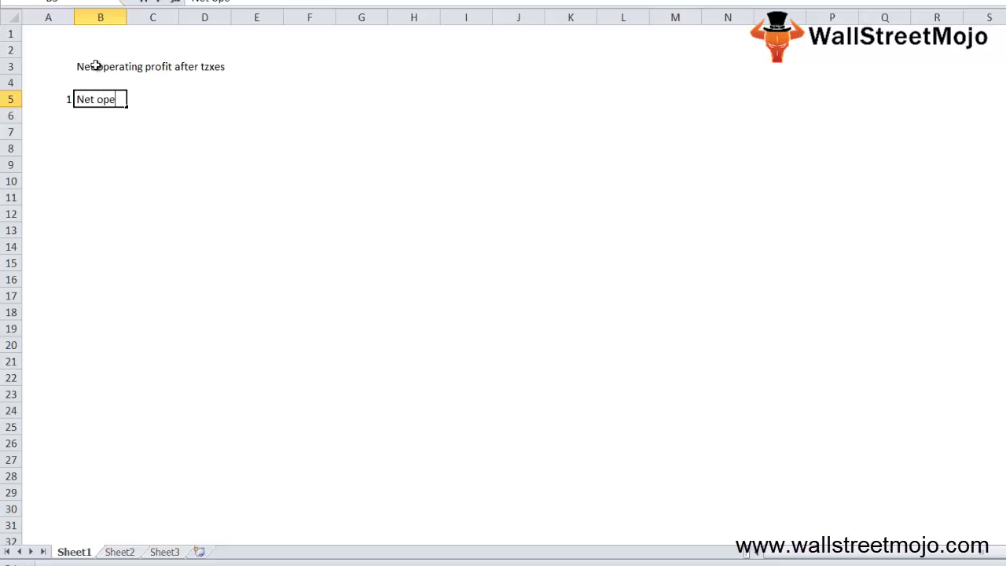
{"action": "type", "text": "rating prof"}
{"action": "type", "text": "it after tax"}
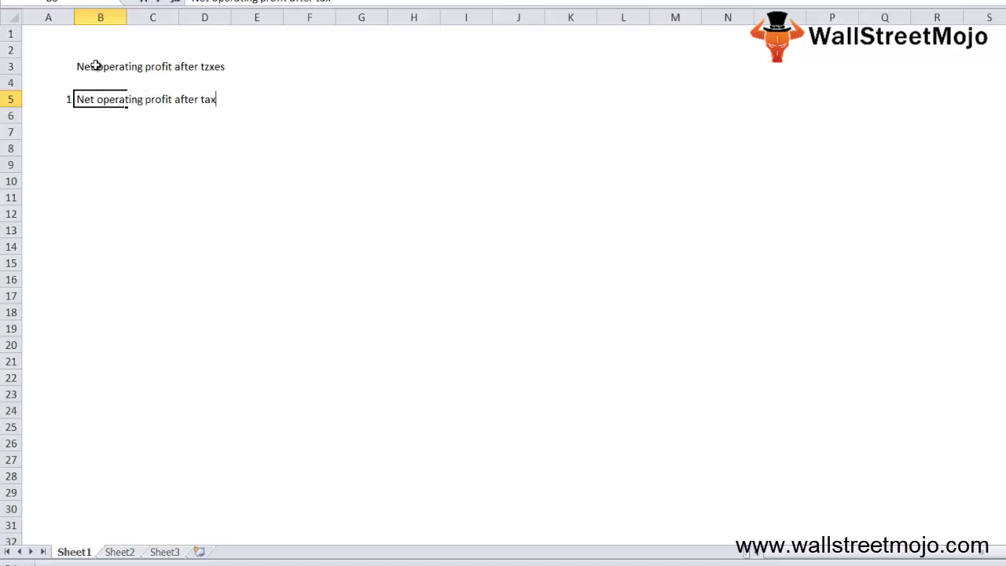
{"action": "type", "text": "es"}
{"action": "key", "text": "Return"}
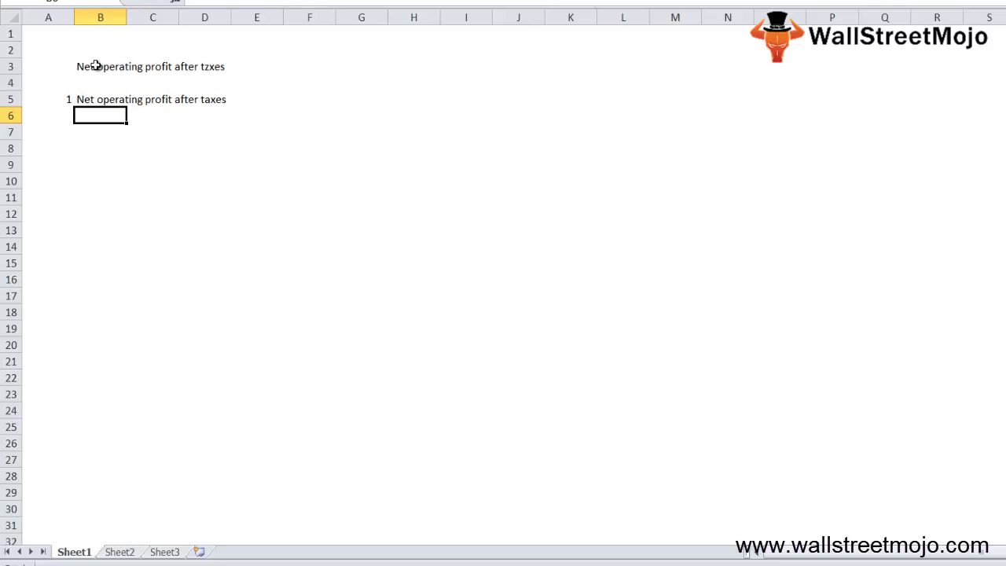
- Add the note on free cash flow before merger or acquisition in B7
{"action": "key", "text": "Return"}
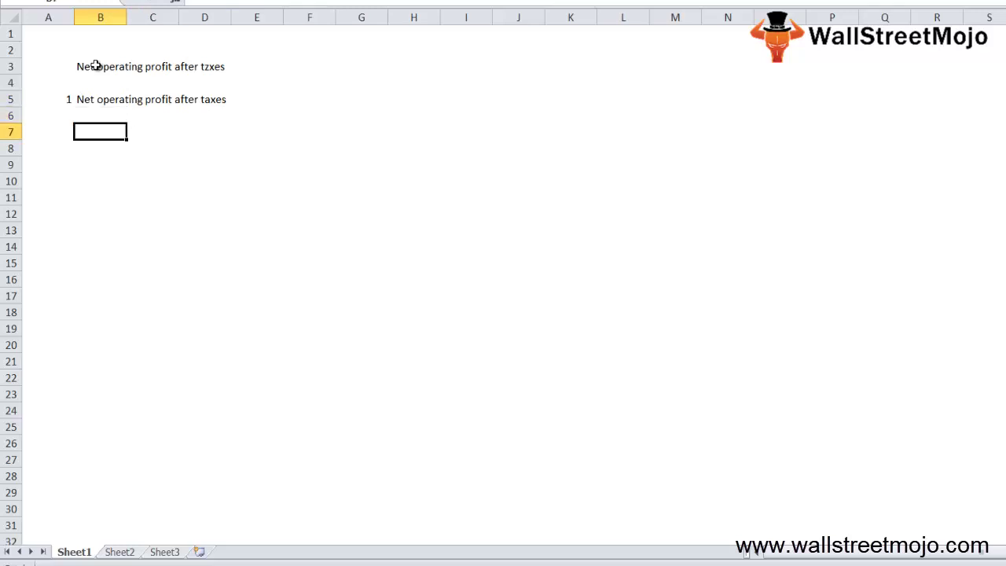
{"action": "type", "text": "Free cas"}
{"action": "type", "text": "h flow"}
{"action": "key", "text": "BackSpace"}
{"action": "key", "text": "BackSpace"}
{"action": "key", "text": "BackSpace"}
{"action": "type", "text": "lo"}
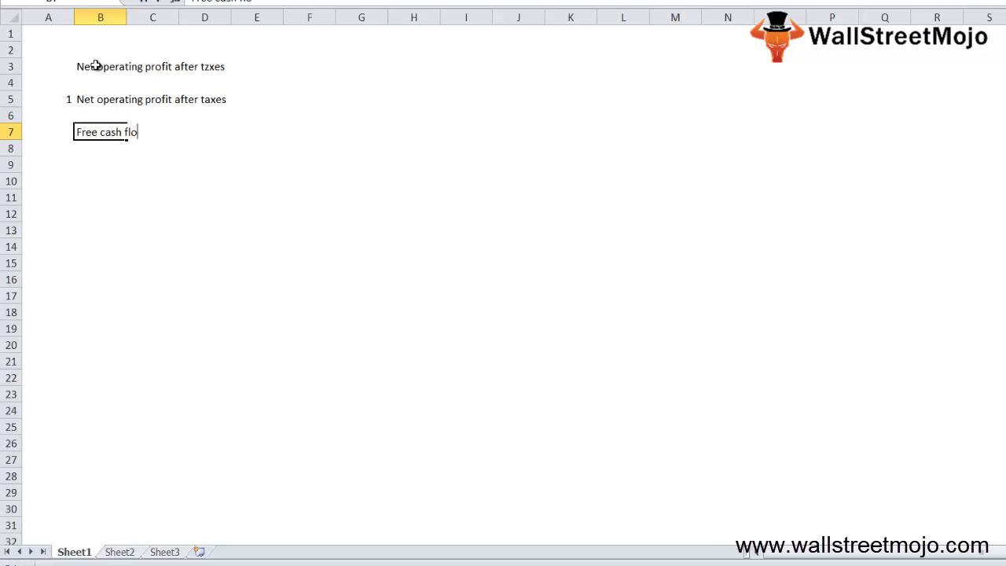
{"action": "type", "text": "w f"}
{"action": "key", "text": "BackSpace"}
{"action": "key", "text": "BackSpace"}
{"action": "type", "text": "befor"}
{"action": "type", "text": "e merger "}
{"action": "type", "text": "or Acquistion"}
{"action": "key", "text": "Return"}
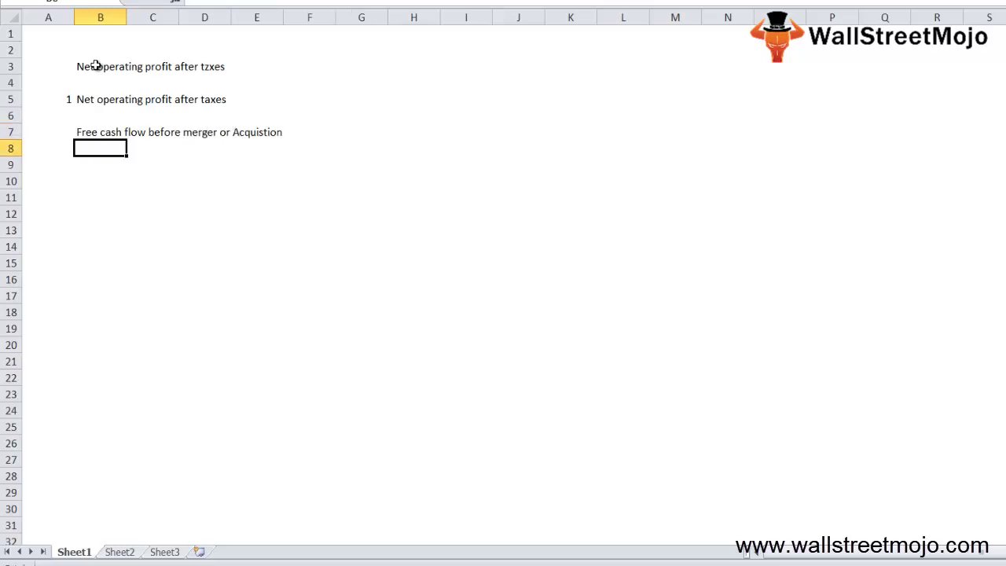
- Number point 2 in A10 and label it EBIT in B10
{"action": "key", "text": "Down"}
{"action": "key", "text": "Down"}
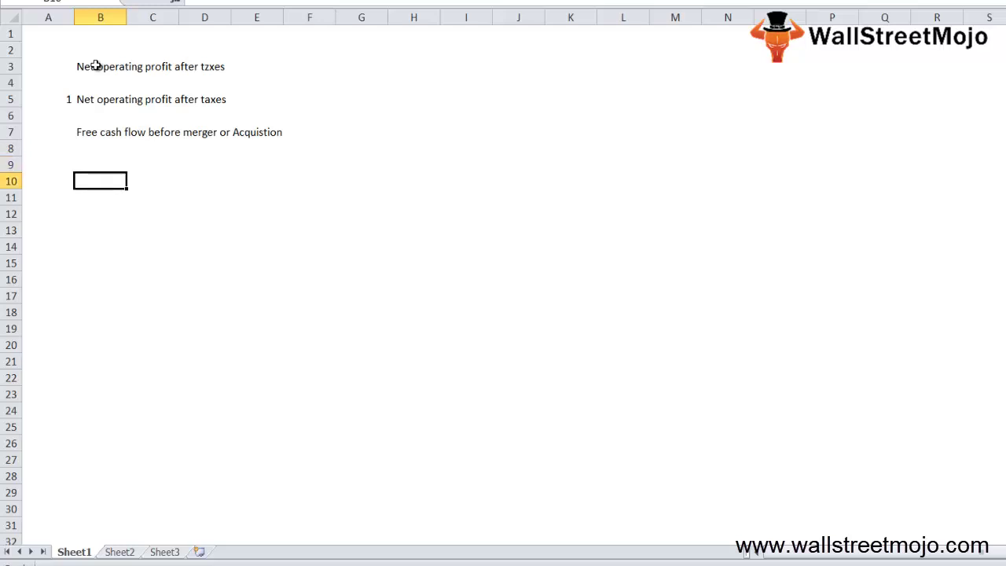
{"action": "key", "text": "Left"}
{"action": "type", "text": "2"}
{"action": "key", "text": "Tab"}
{"action": "type", "text": "EBIT"}
- Enter the EBIT amount 40000 in C10
{"action": "key", "text": "Return"}
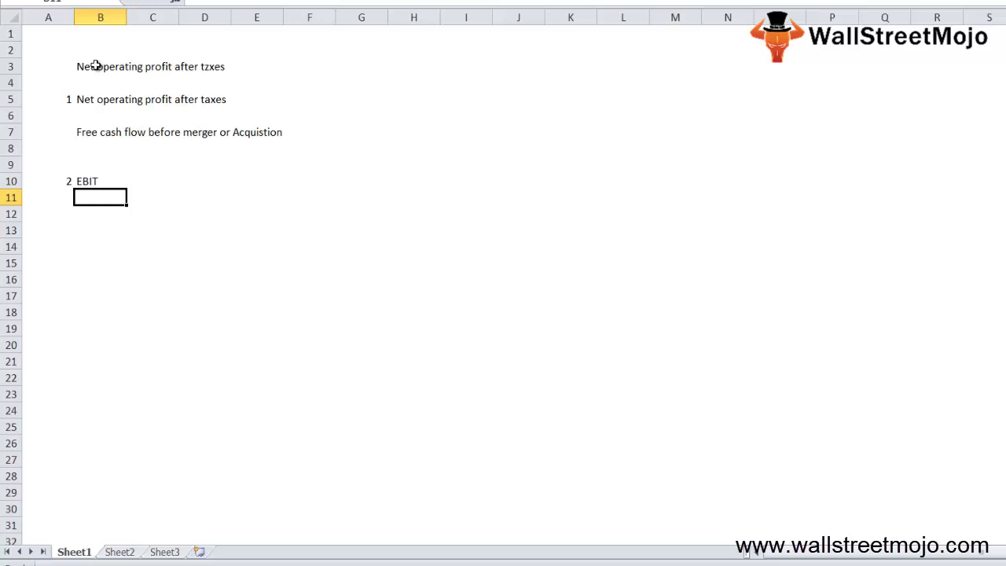
{"action": "key", "text": "Up"}
{"action": "key", "text": "Right"}
{"action": "type", "text": "4"}
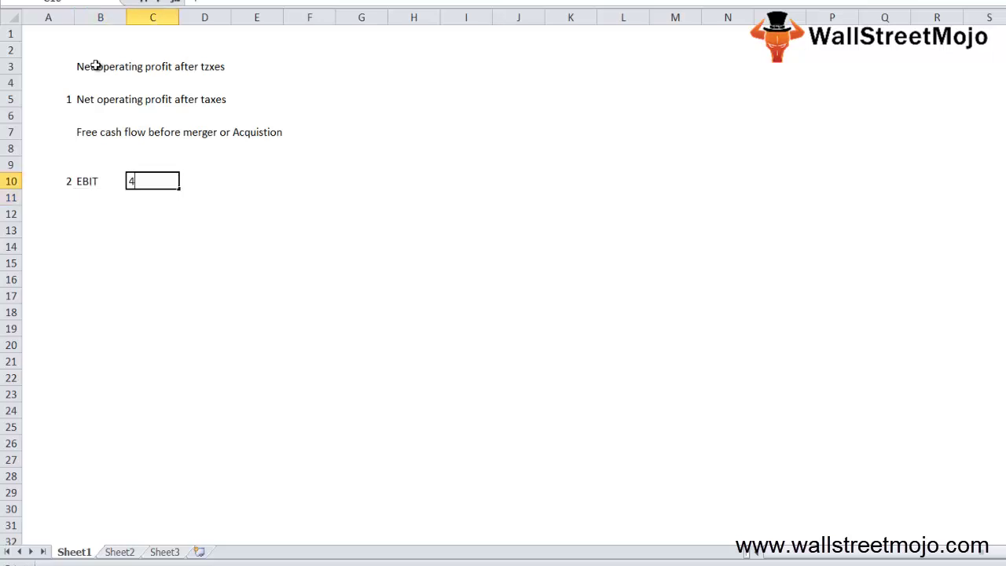
{"action": "type", "text": "0000"}
{"action": "key", "text": "Return"}
- Add the Tax label in B12 with 8000 beside it in C12
{"action": "key", "text": "Down"}
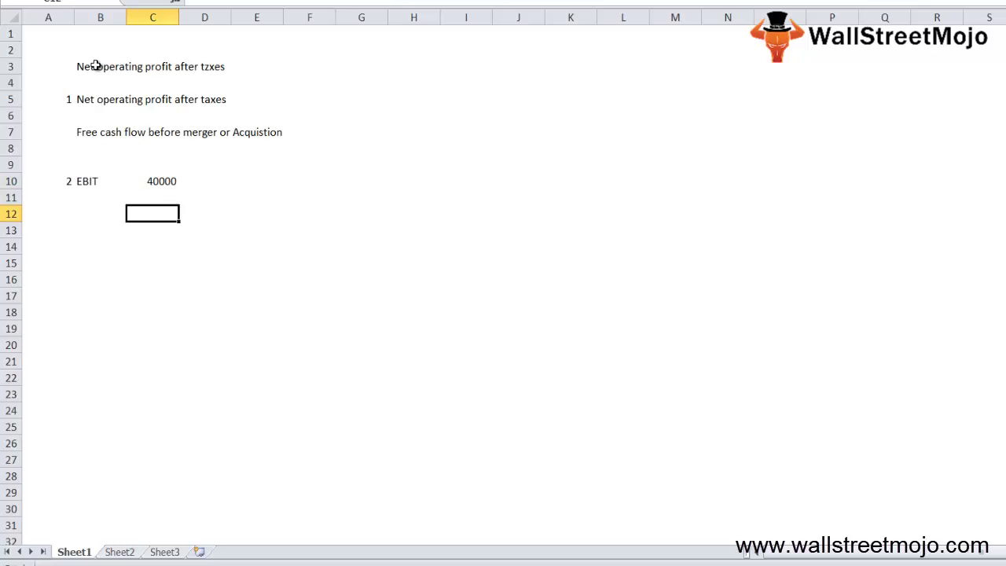
{"action": "key", "text": "Left"}
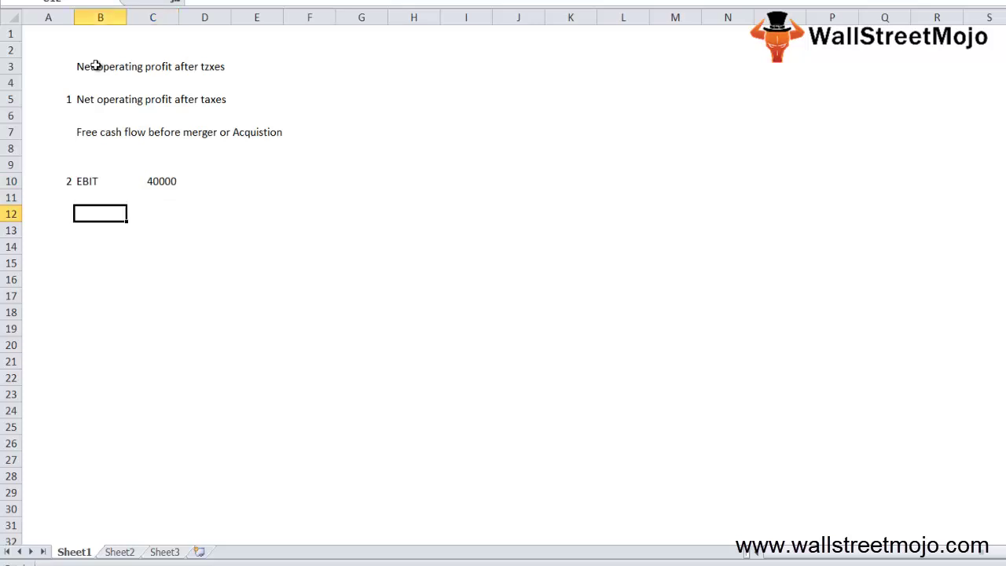
{"action": "type", "text": "Tax"}
{"action": "key", "text": "Return"}
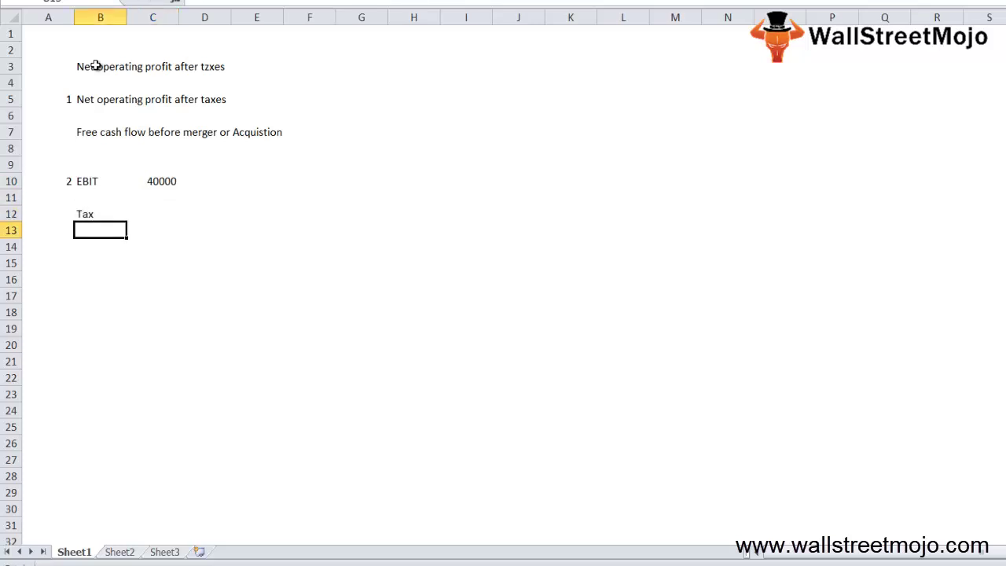
{"action": "key", "text": "Up"}
{"action": "key", "text": "Right"}
{"action": "type", "text": "8000"}
{"action": "key", "text": "BackSpace"}
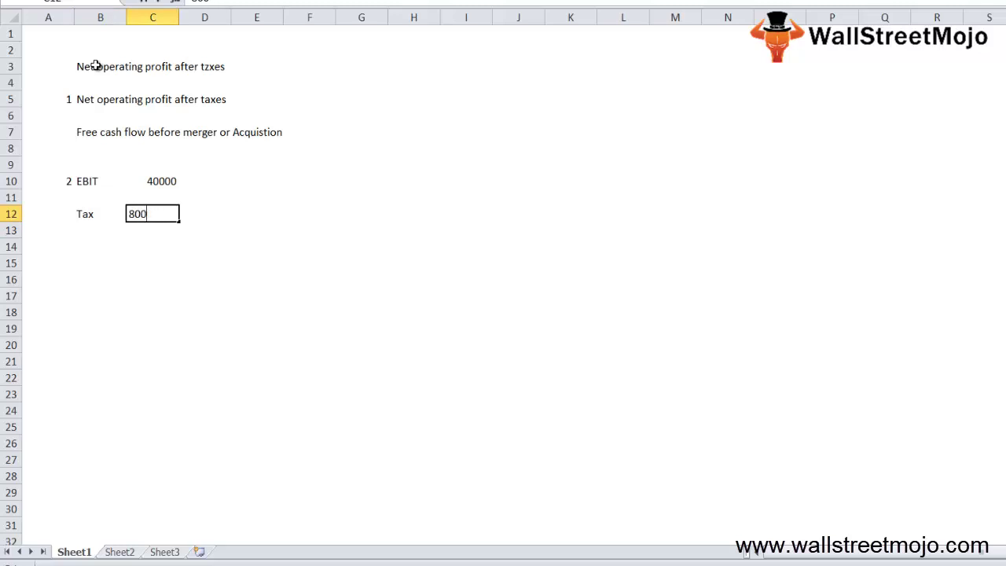
{"action": "type", "text": "0"}
{"action": "key", "text": "Return"}
- Label row 14 as NOPAT in B14
{"action": "key", "text": "Left"}
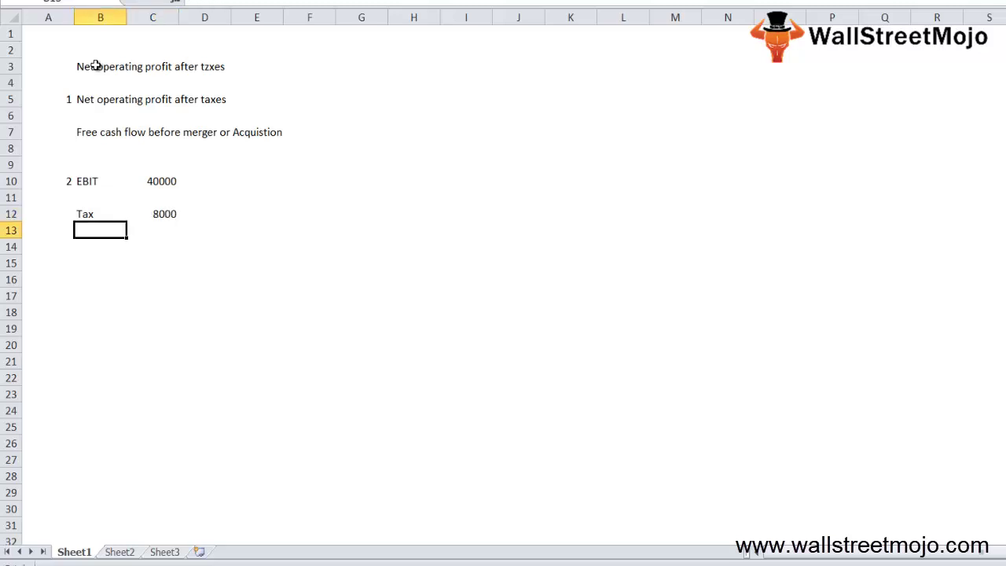
{"action": "key", "text": "Down"}
{"action": "type", "text": "NOPT"}
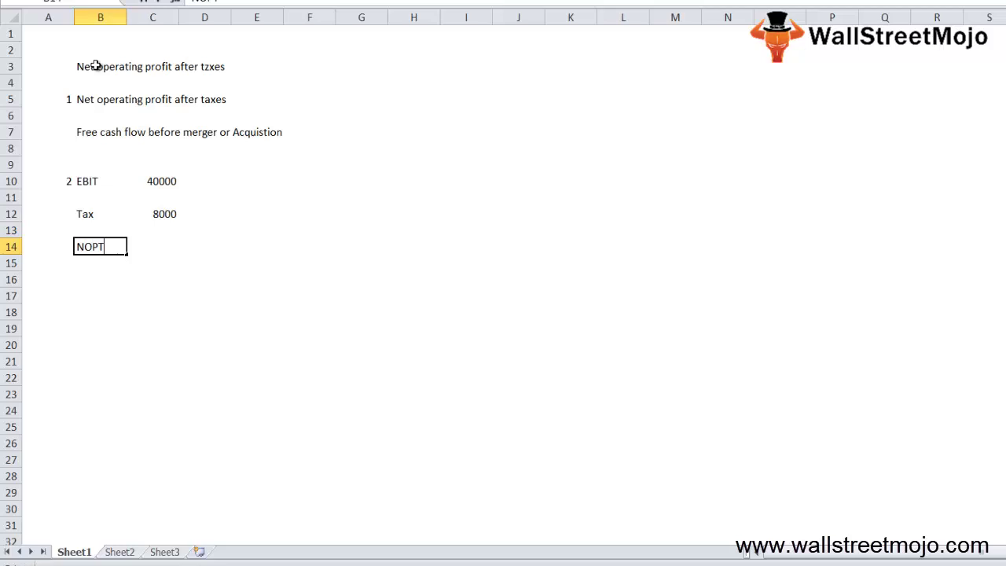
{"action": "key", "text": "BackSpace"}
{"action": "type", "text": "AT"}
{"action": "key", "text": "Right"}
{"action": "key", "text": "Right"}
{"action": "key", "text": "Up"}
{"action": "key", "text": "Down"}
- Compute NOPAT in C14 with =C10-C12, giving 32000
{"action": "key", "text": "Left"}
{"action": "type", "text": "=C10-"}
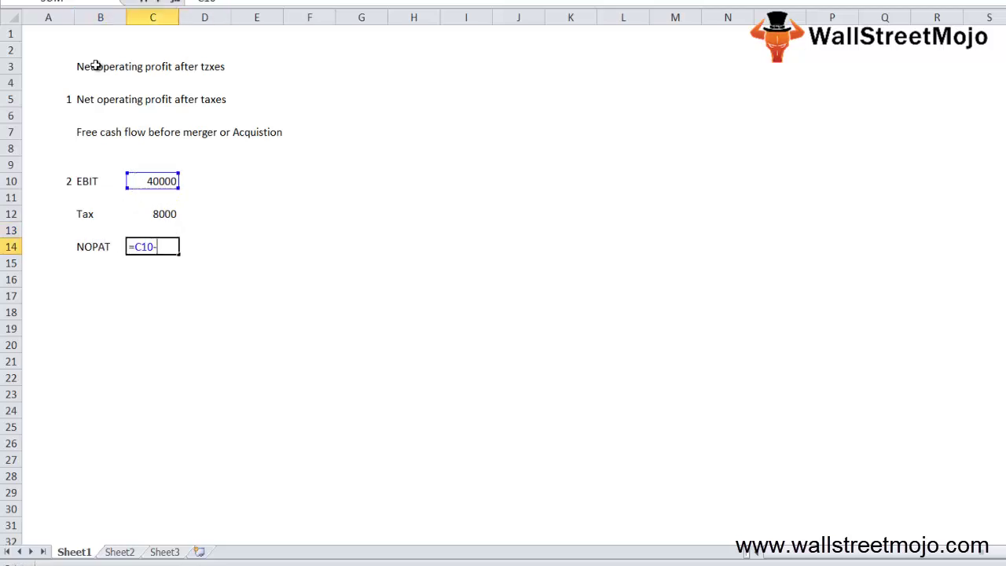
{"action": "type", "text": "C12"}
{"action": "key", "text": "Return"}
{"action": "key", "text": "Up"}
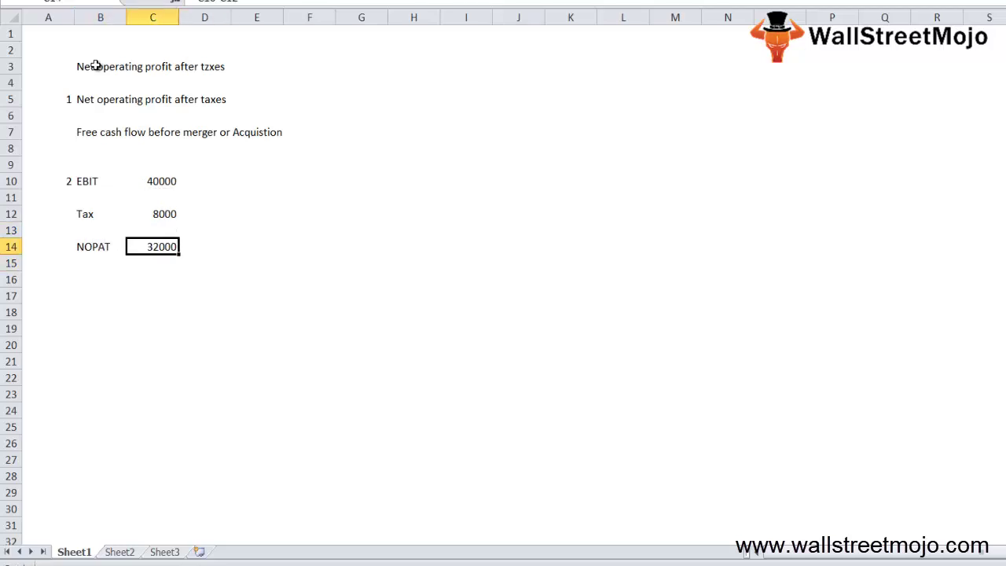
{"action": "key", "text": "Down"}
{"action": "key", "text": "Down"}
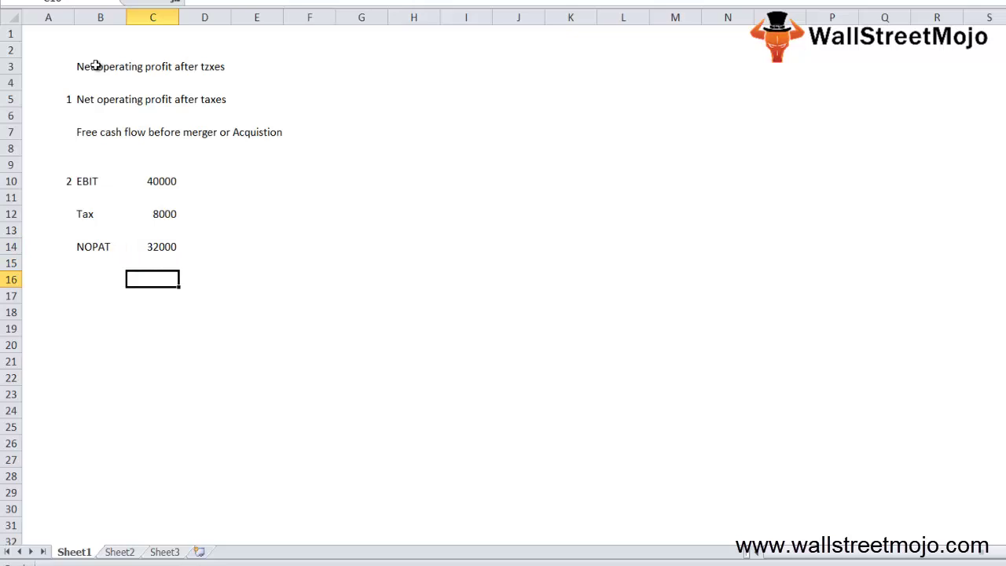
{"action": "key", "text": "Down"}
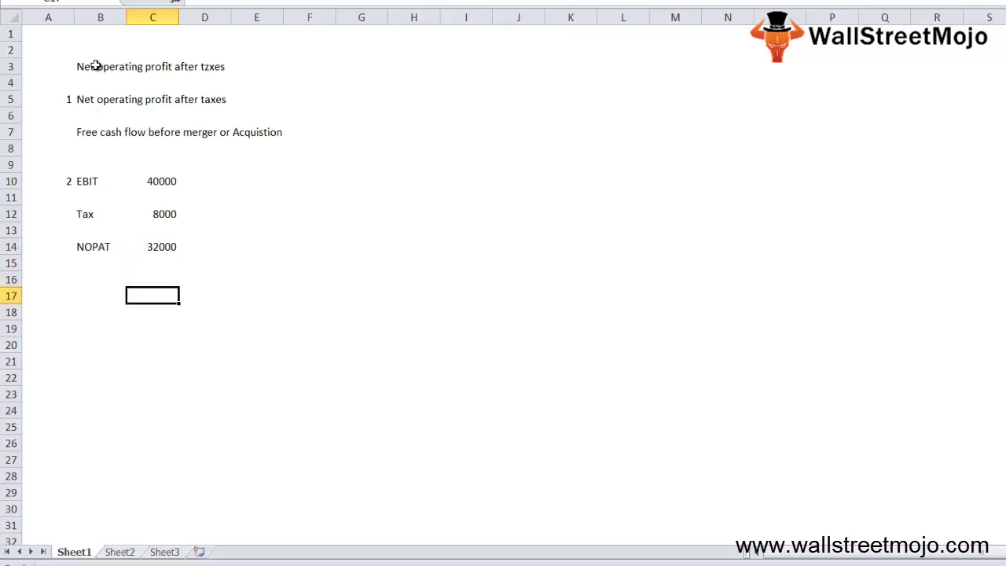
{"action": "key", "text": "Down"}
- Add the notes 'Tax benefits' in B16, 'Debt' in B18 and 'Tax benefits' in B19
{"action": "key", "text": "Left"}
{"action": "key", "text": "Left"}
{"action": "key", "text": "Right"}
{"action": "key", "text": "Up"}
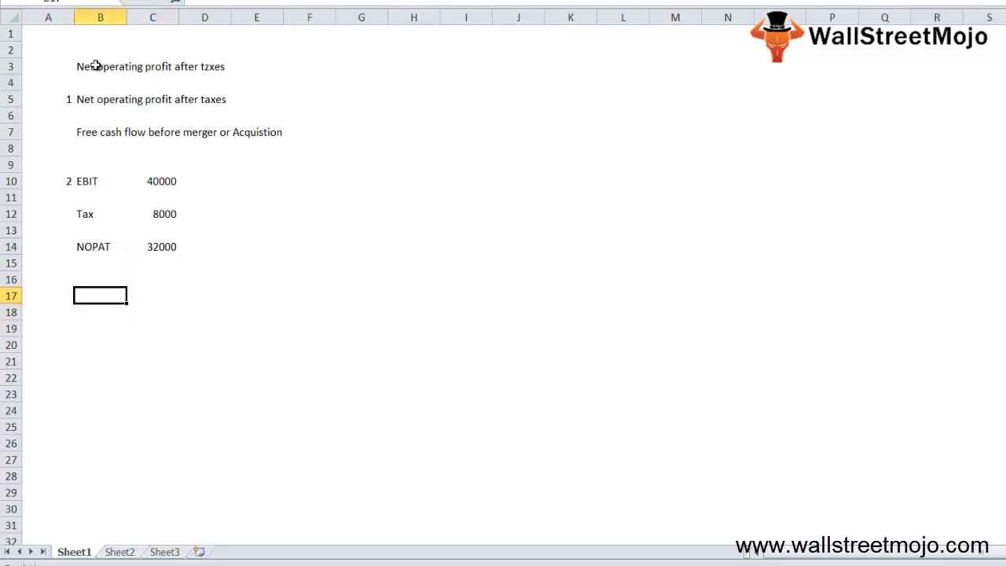
{"action": "key", "text": "Up"}
{"action": "type", "text": "Ta"}
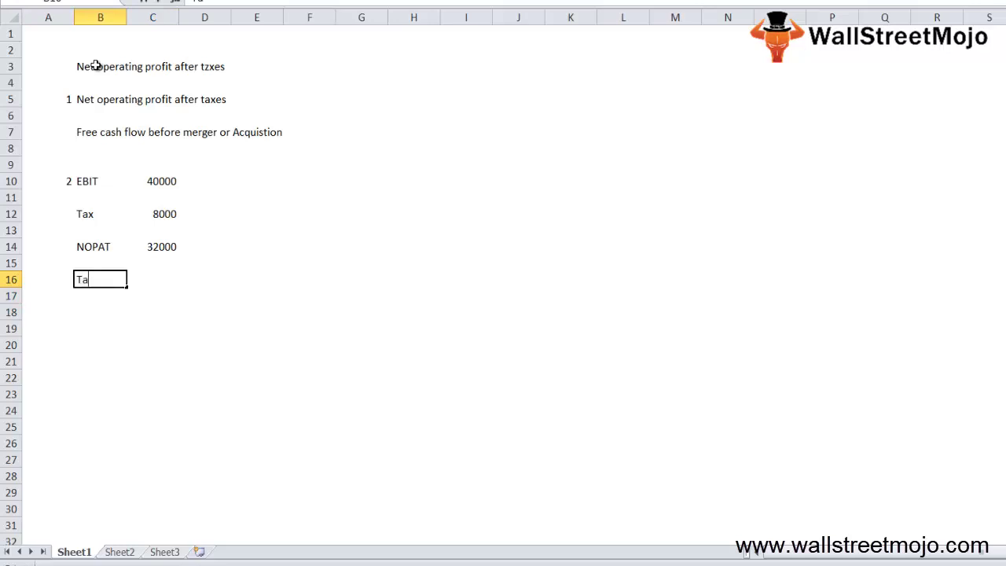
{"action": "type", "text": "x benefit"}
{"action": "type", "text": "s"}
{"action": "key", "text": "Return"}
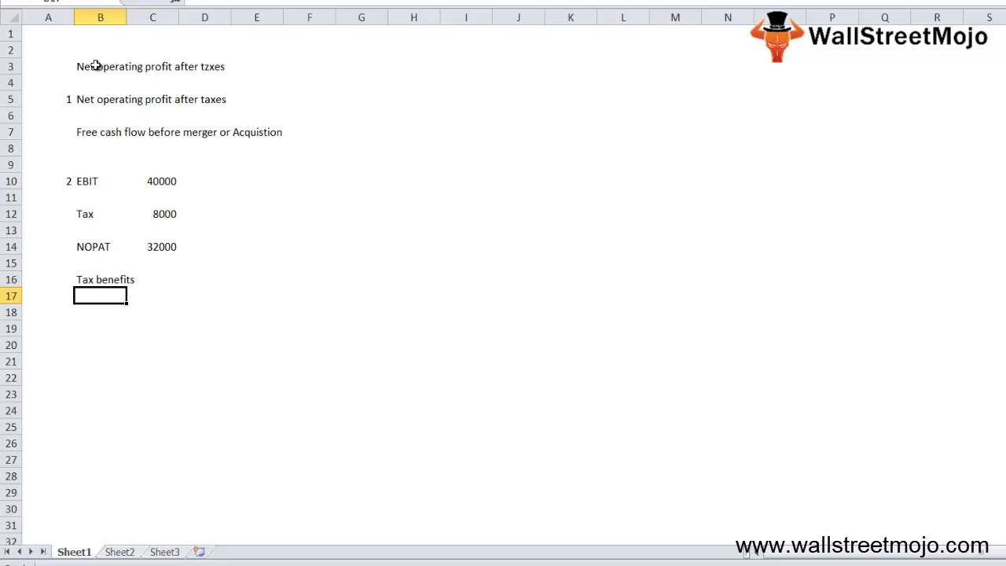
{"action": "key", "text": "Down"}
{"action": "type", "text": "D"}
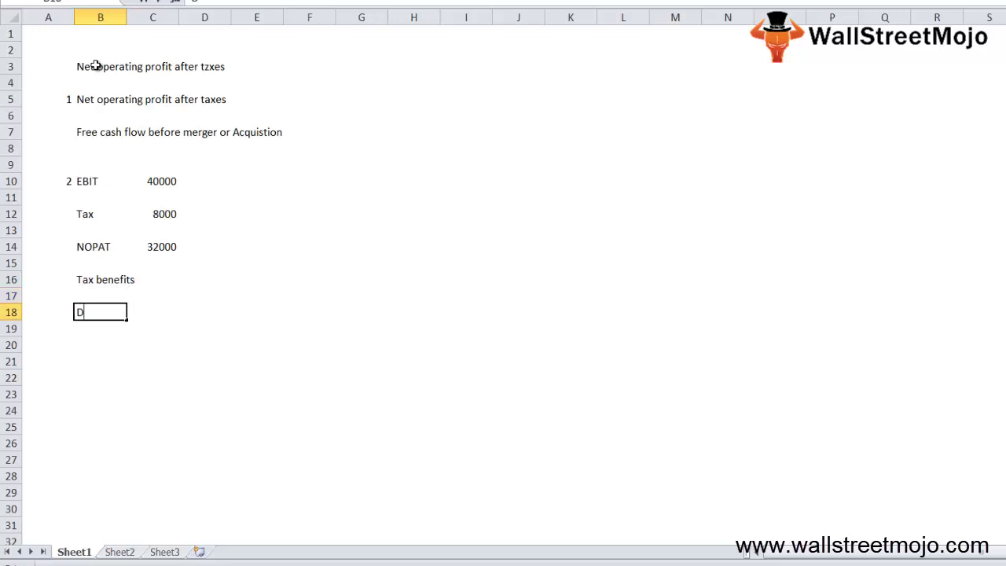
{"action": "type", "text": "ebt"}
{"action": "key", "text": "Return"}
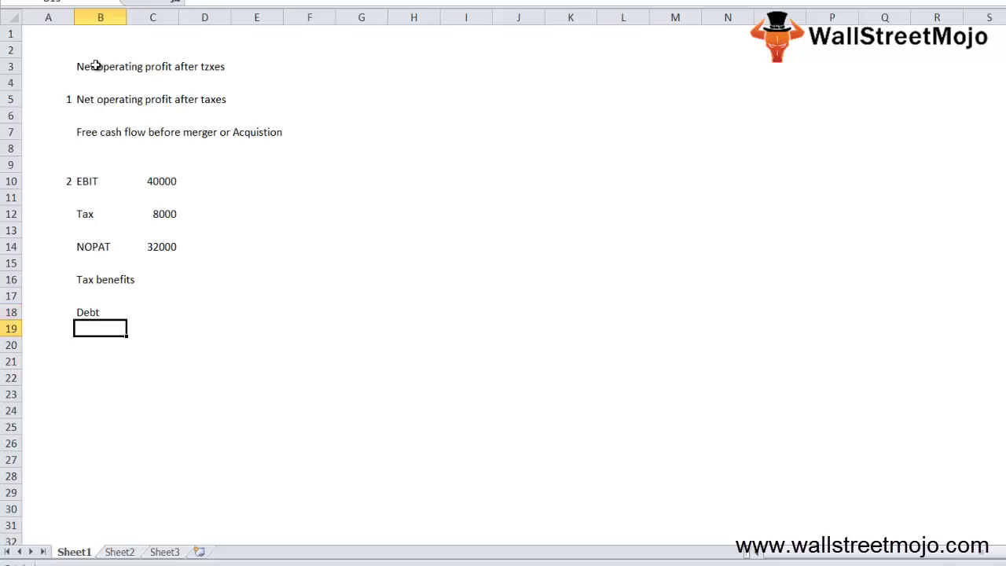
{"action": "type", "text": "Tax be"}
{"action": "type", "text": "nefits"}
{"action": "key", "text": "Return"}
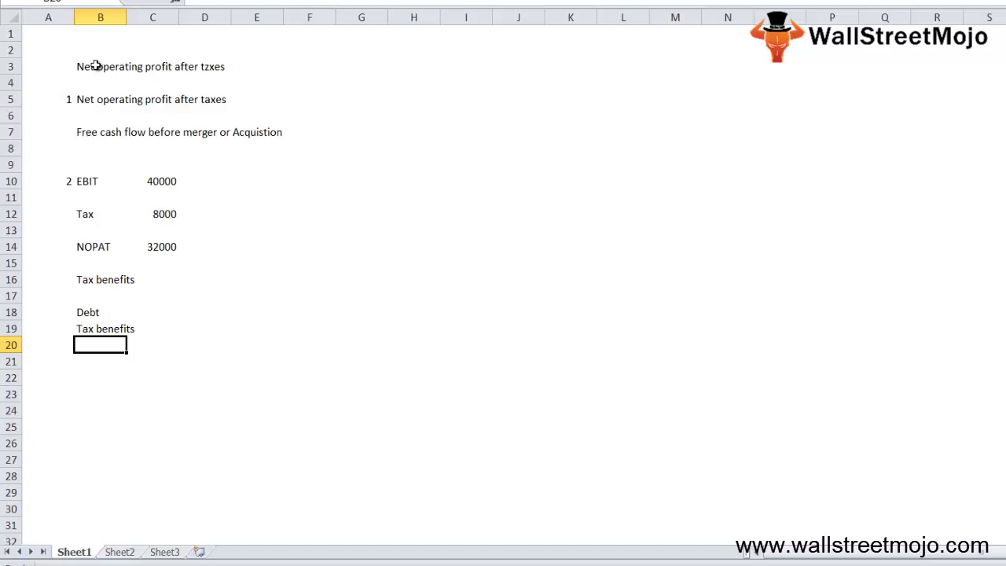
- Type the 'Formulla' heading, then 'Operating profit of the firm', 'Deduct', 'adjustable taxes' below it
{"action": "key", "text": "Right"}
{"action": "type", "text": "Form"}
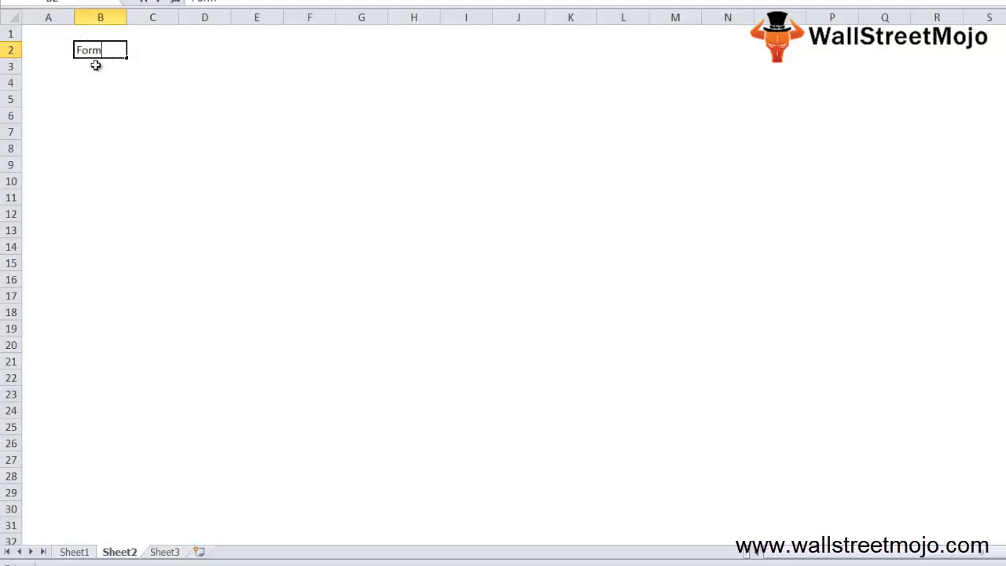
{"action": "type", "text": "ulla"}
{"action": "key", "text": "Return"}
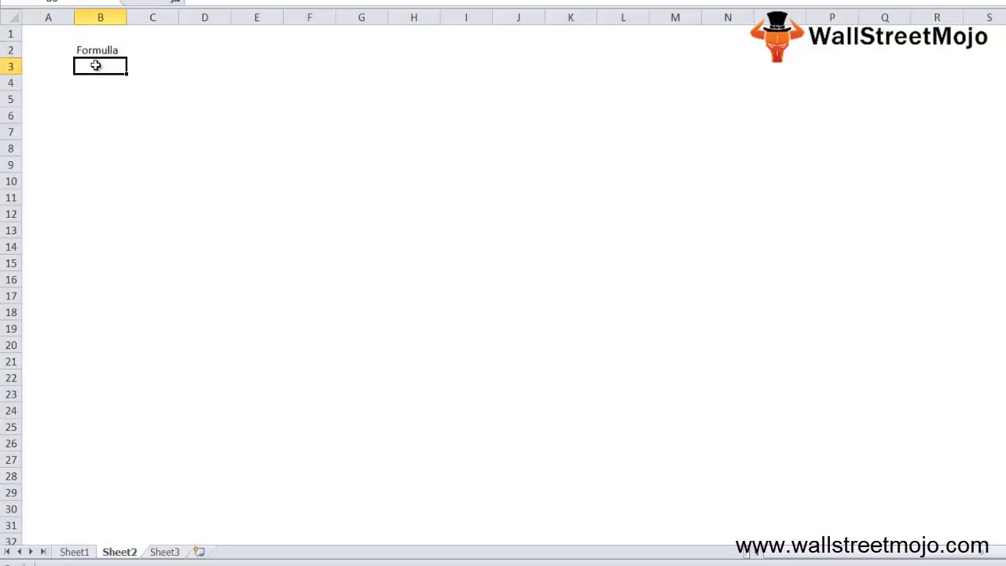
{"action": "key", "text": "Return"}
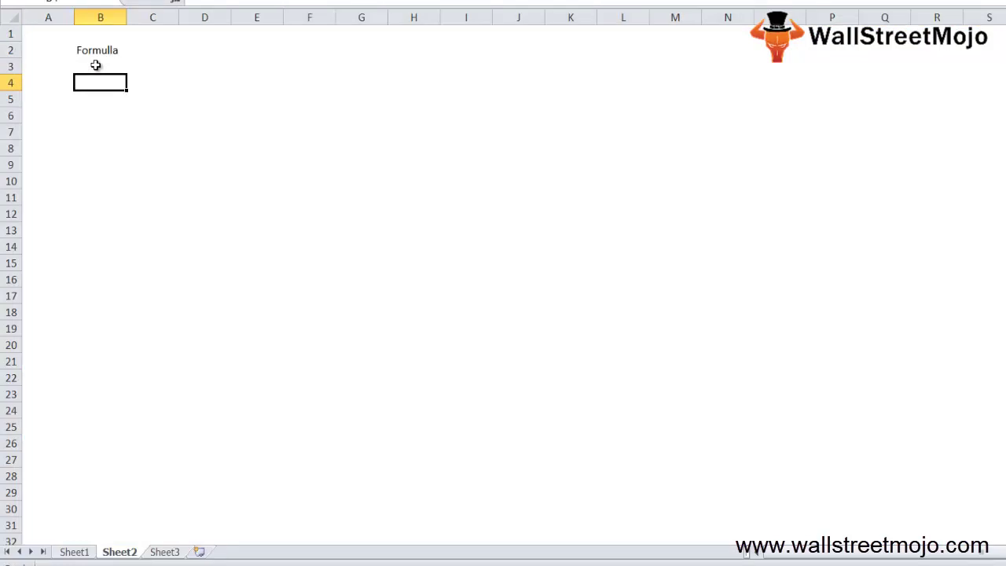
{"action": "type", "text": "Operating profi"}
{"action": "type", "text": "t of the"}
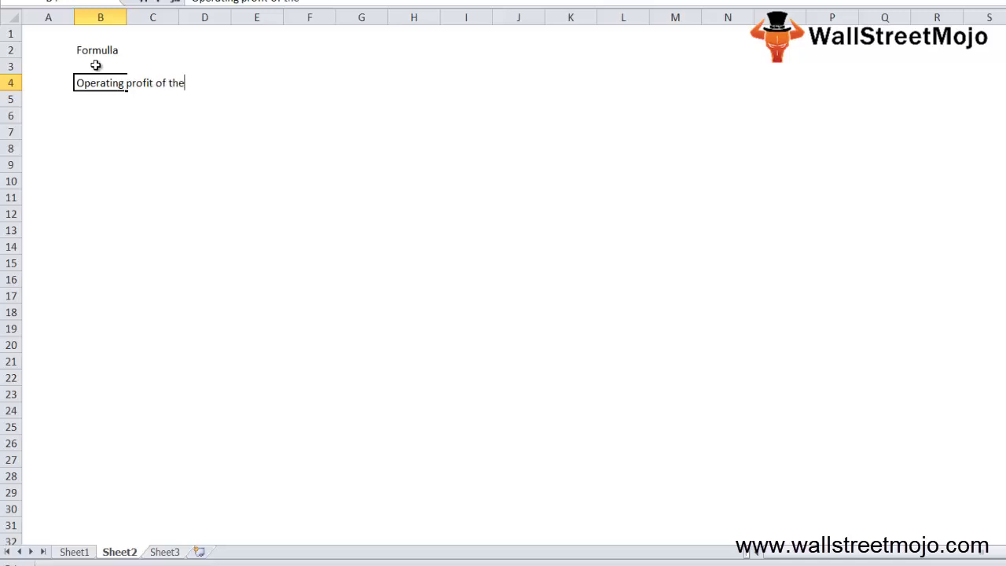
{"action": "type", "text": " firm"}
{"action": "key", "text": "Return"}
{"action": "type", "text": "Dedu"}
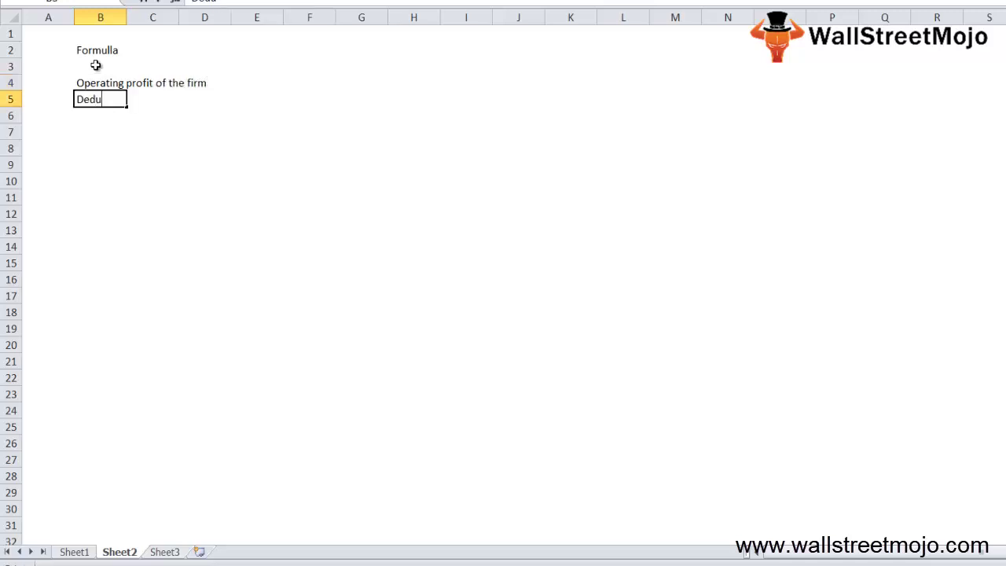
{"action": "type", "text": "ct"}
{"action": "key", "text": "Return"}
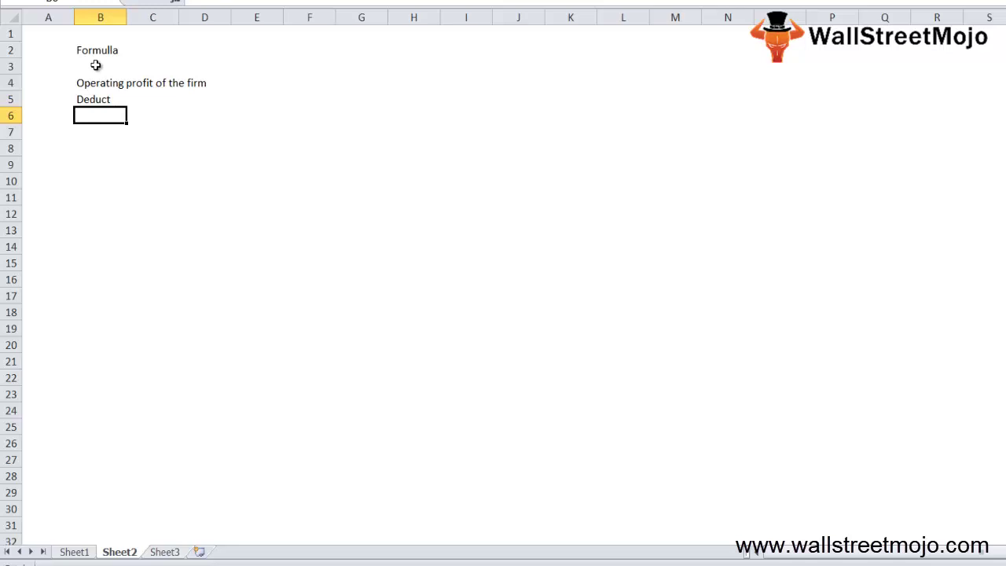
{"action": "type", "text": "adjustable tax"}
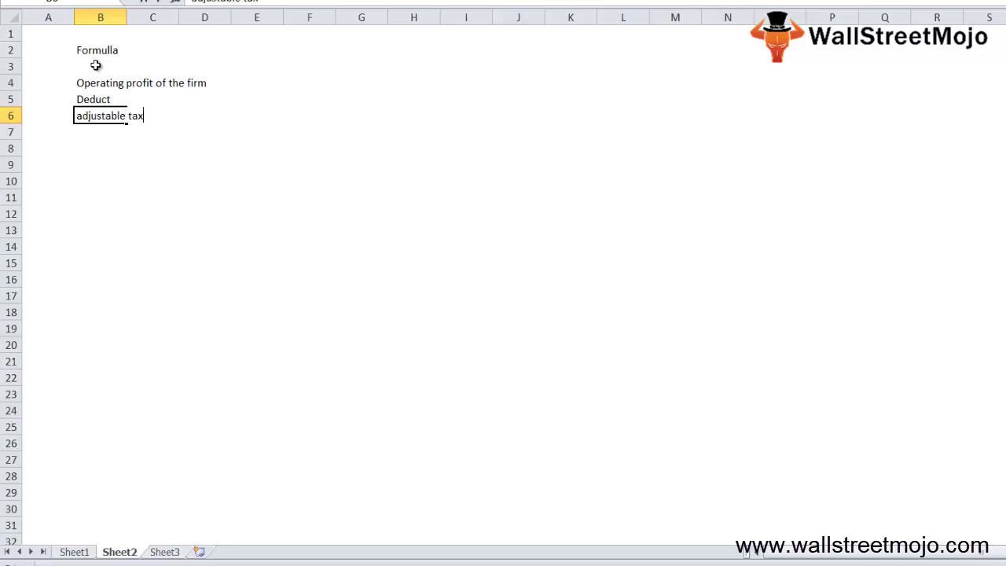
{"action": "type", "text": "es"}
{"action": "key", "text": "Return"}
{"action": "key", "text": "Return"}
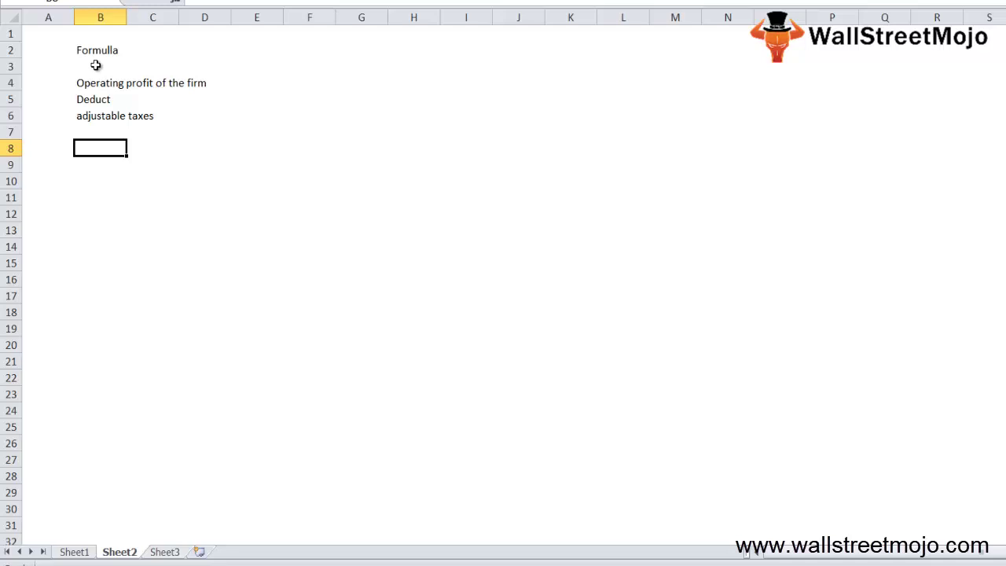
- Enter the line 'NOPAT = EBIT * (1-Tax )' in B10
{"action": "key", "text": "Return"}
{"action": "key", "text": "Return"}
{"action": "type", "text": "NO"}
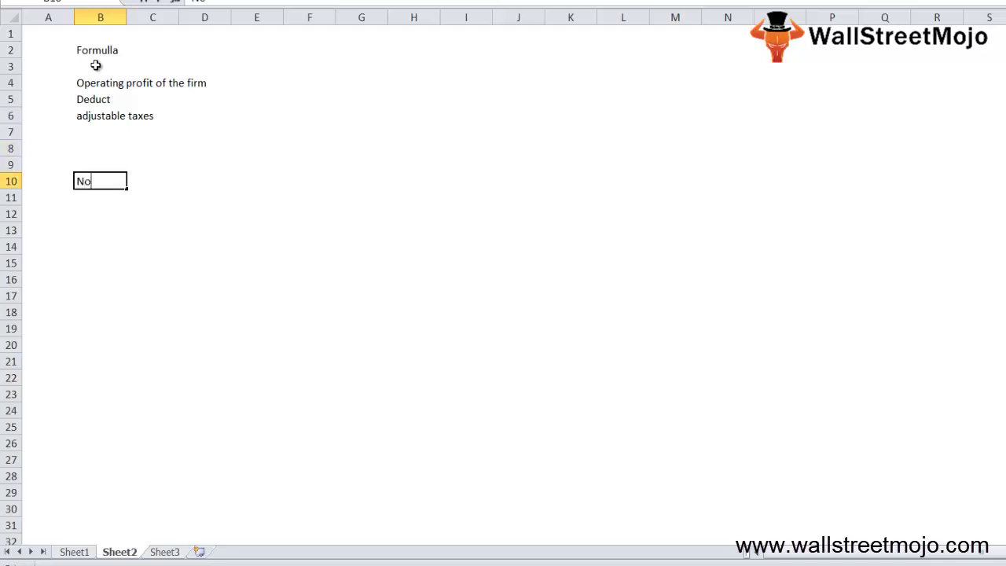
{"action": "type", "text": "PAT = EBIT * "}
{"action": "type", "text": "("}
{"action": "type", "text": "1-Tax )"}
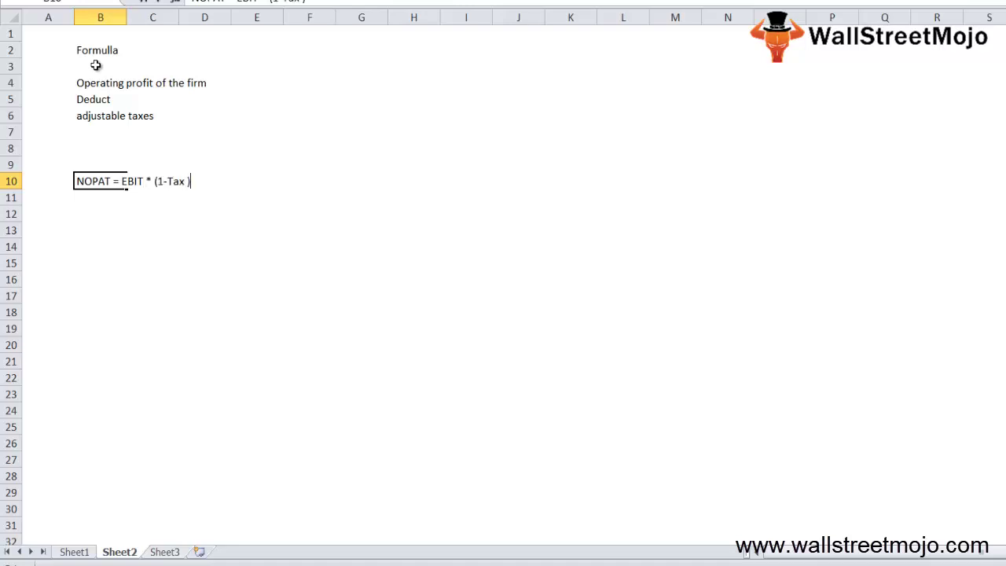
{"action": "key", "text": "Return"}
{"action": "key", "text": "Return"}
{"action": "key", "text": "Return"}
{"action": "key", "text": "Return"}
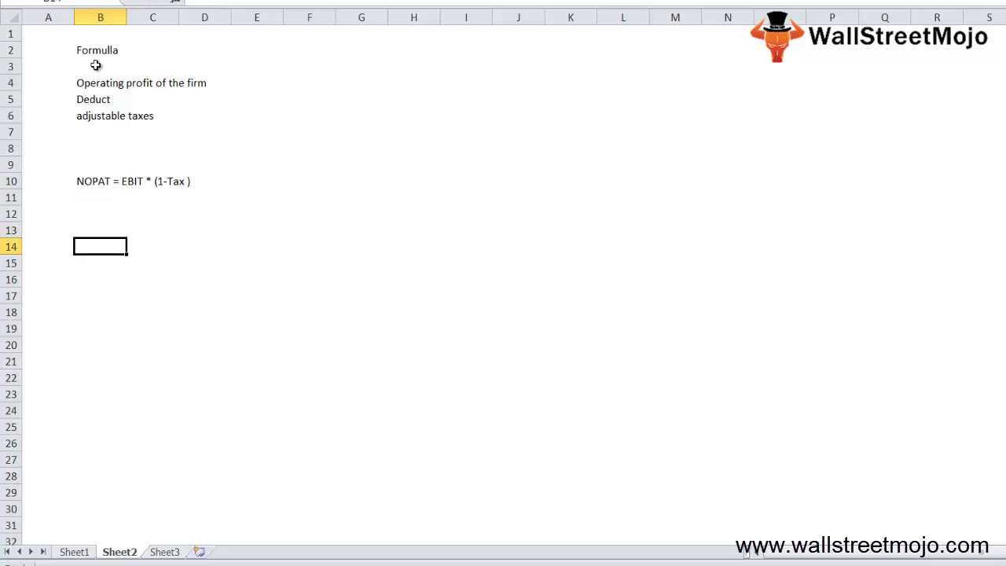
{"action": "key", "text": "Return"}
{"action": "key", "text": "Return"}
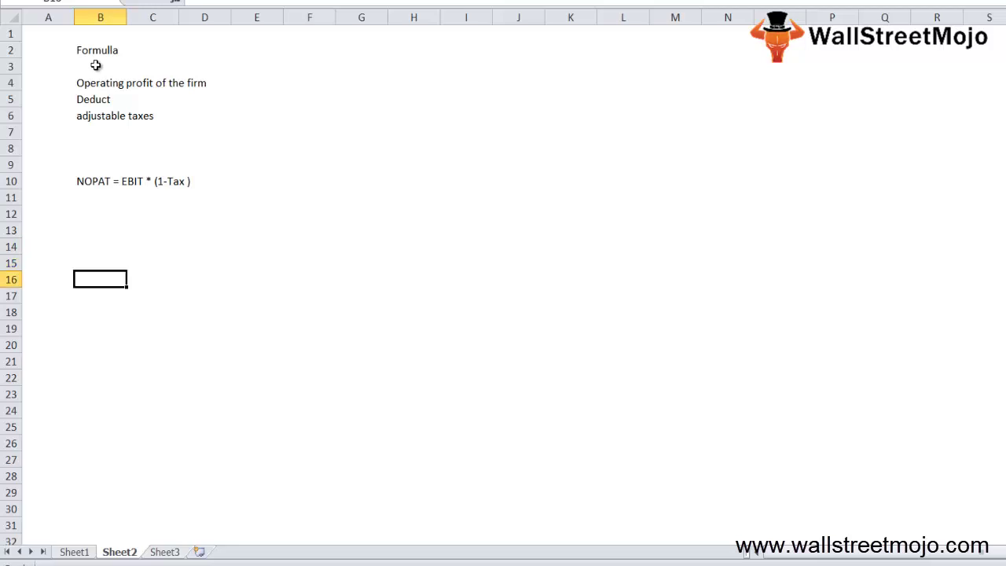
- Enter Revenue with 100000 in row 12
{"action": "key", "text": "Up"}
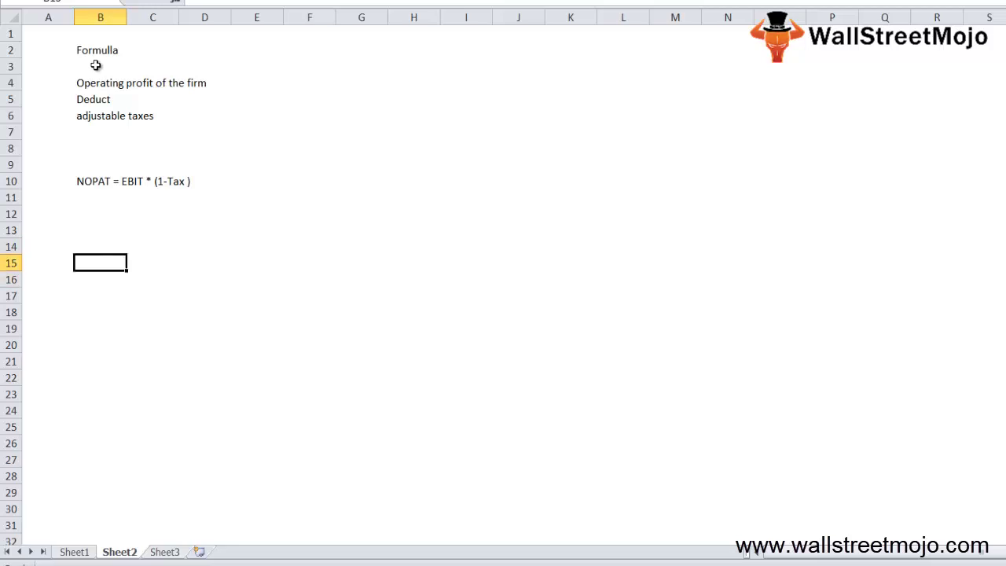
{"action": "key", "text": "Up"}
{"action": "key", "text": "Up"}
{"action": "key", "text": "Up"}
{"action": "type", "text": "Re"}
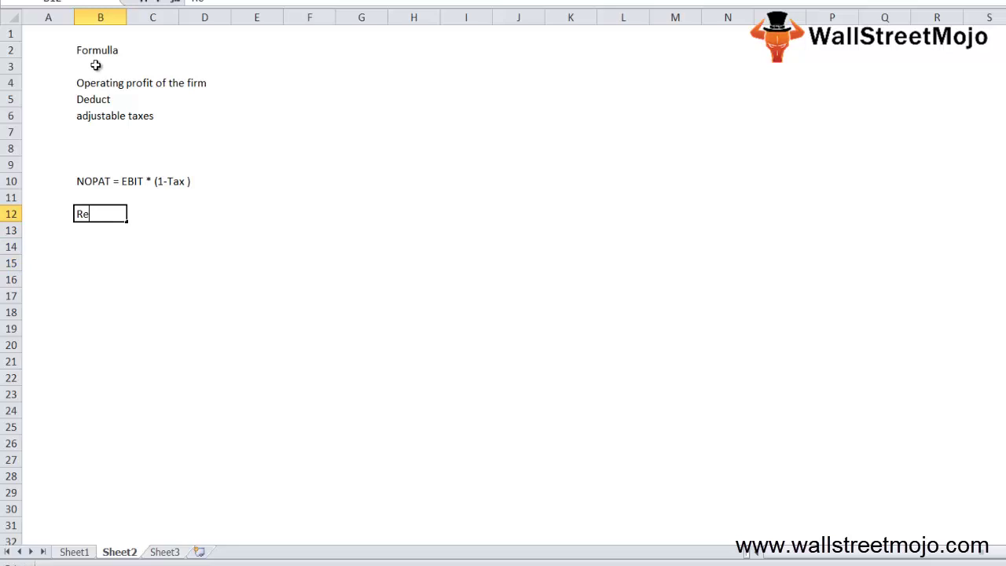
{"action": "type", "text": "venue"}
{"action": "key", "text": "Tab"}
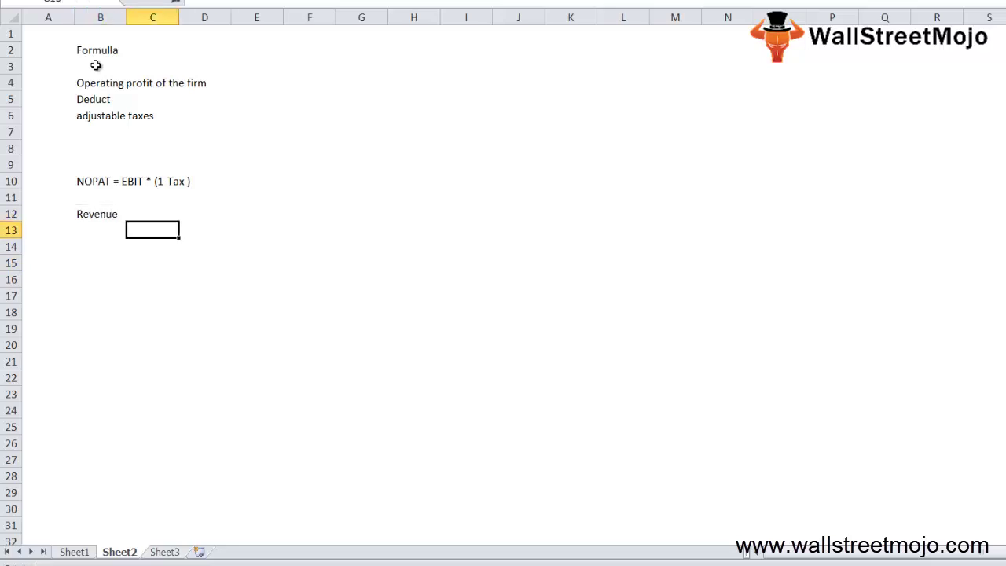
{"action": "type", "text": "100000"}
{"action": "key", "text": "Return"}
{"action": "key", "text": "Down"}
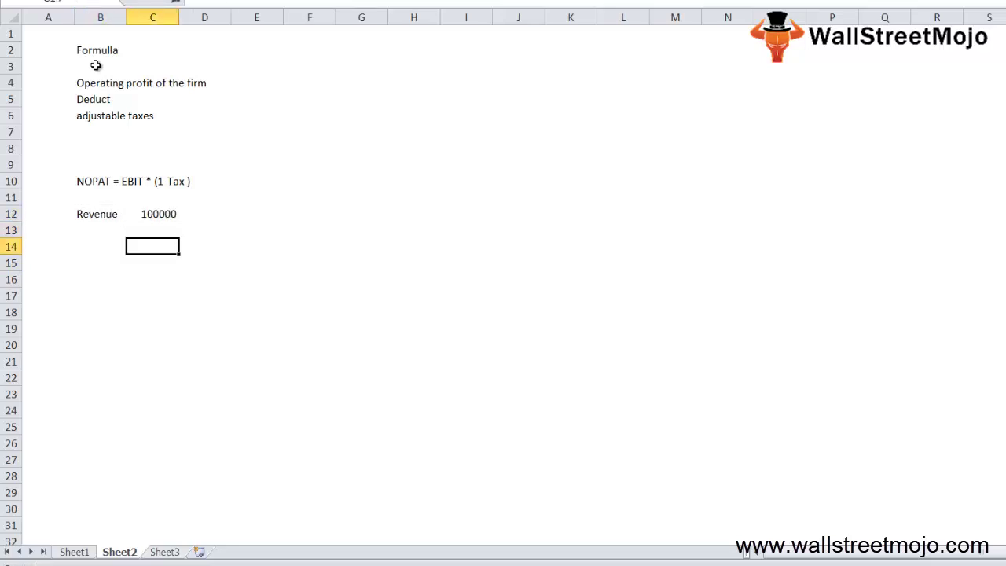
{"action": "key", "text": "Left"}
- Add Cost of Goods sold 50000 and Labour 30000 below Revenue
{"action": "type", "text": "Co"}
{"action": "key", "text": "BackSpace"}
{"action": "type", "text": "ost"}
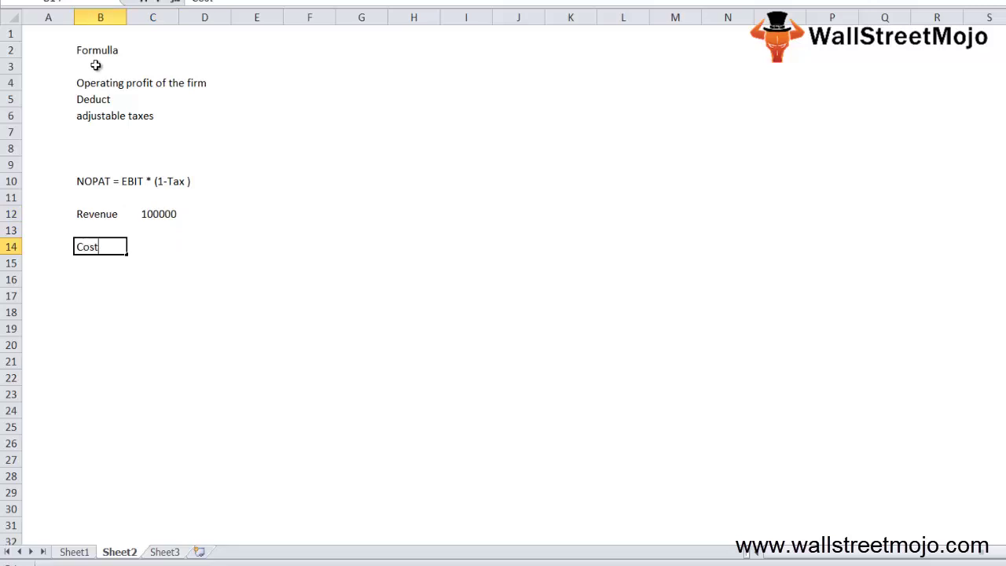
{"action": "type", "text": " of Goods sold"}
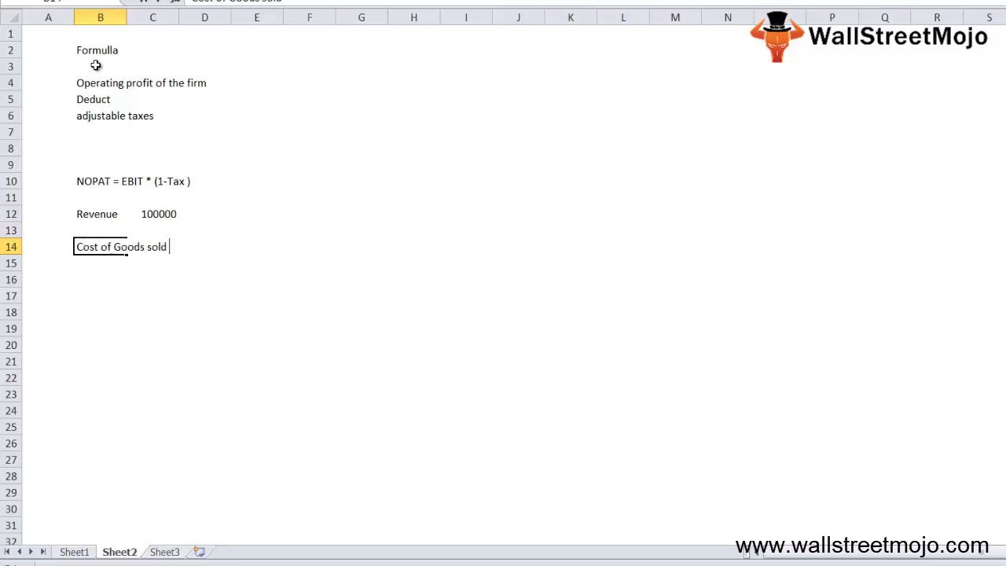
{"action": "key", "text": "Return"}
{"action": "key", "text": "Up"}
{"action": "key", "text": "Right"}
{"action": "type", "text": "5"}
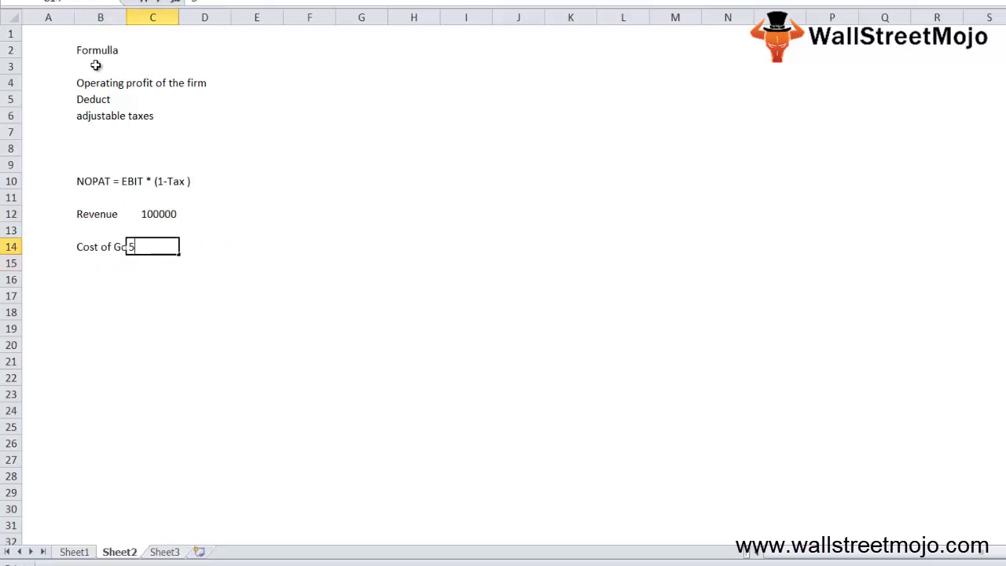
{"action": "type", "text": "0000"}
{"action": "key", "text": "Down"}
{"action": "key", "text": "Down"}
{"action": "key", "text": "Left"}
{"action": "type", "text": "Labour"}
{"action": "key", "text": "Right"}
{"action": "type", "text": "300"}
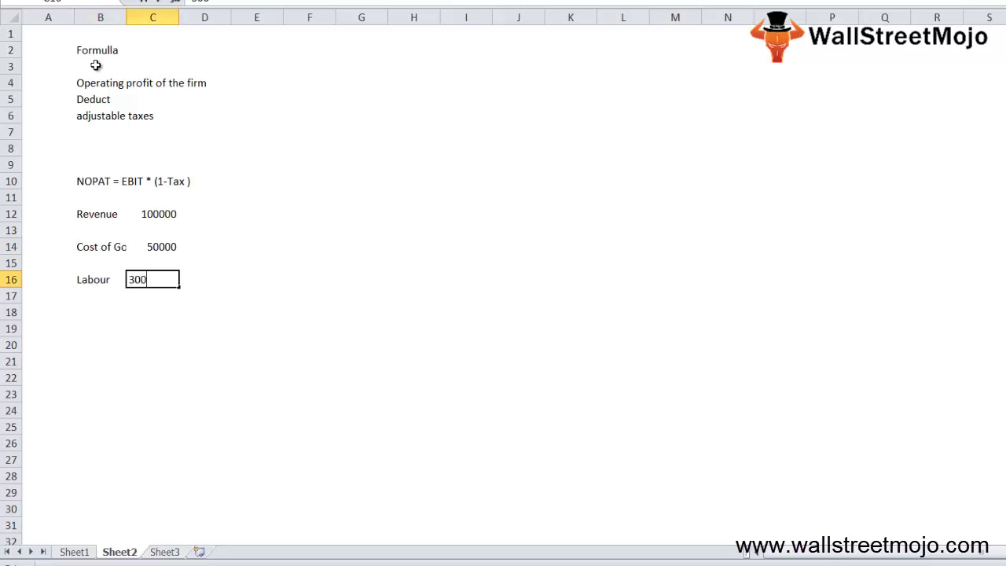
{"action": "type", "text": "00"}
{"action": "key", "text": "Down"}
{"action": "key", "text": "Down"}
- Add G&A 5000 and Interest 2000 to the list
{"action": "key", "text": "Left"}
{"action": "type", "text": "G7"}
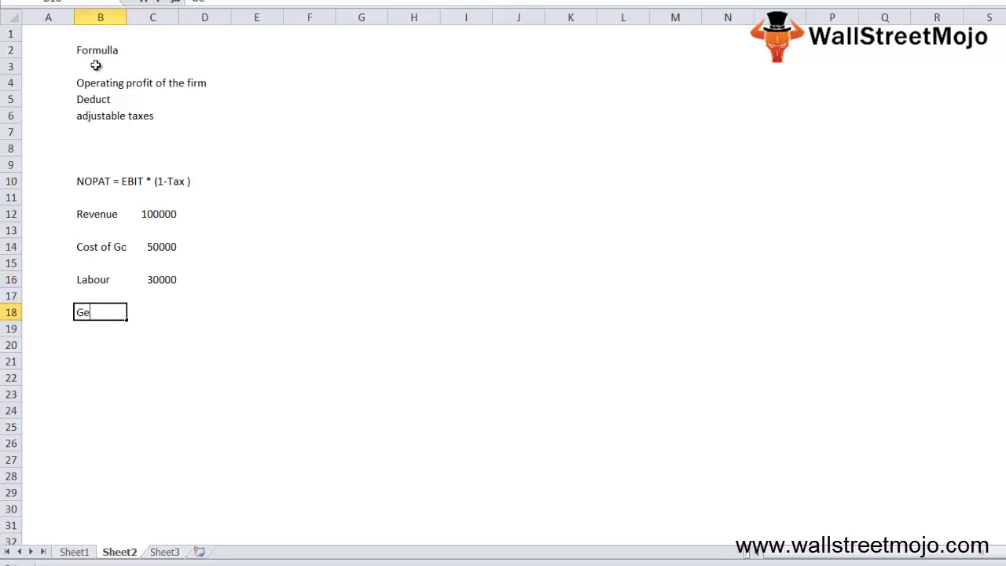
{"action": "key", "text": "BackSpace"}
{"action": "type", "text": "&A"}
{"action": "key", "text": "Right"}
{"action": "type", "text": "5000"}
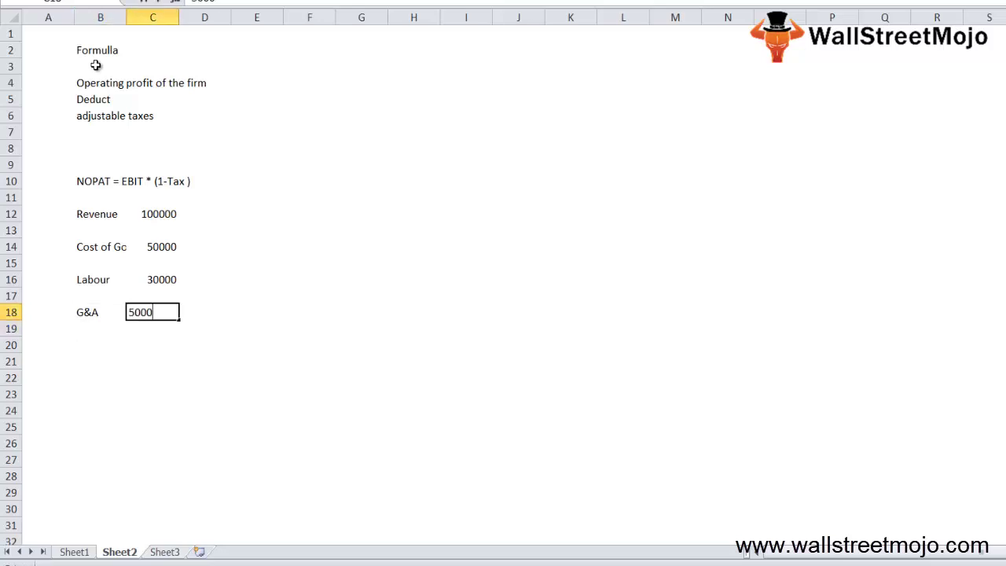
{"action": "key", "text": "Down"}
{"action": "key", "text": "Left"}
{"action": "key", "text": "Down"}
{"action": "type", "text": "Int"}
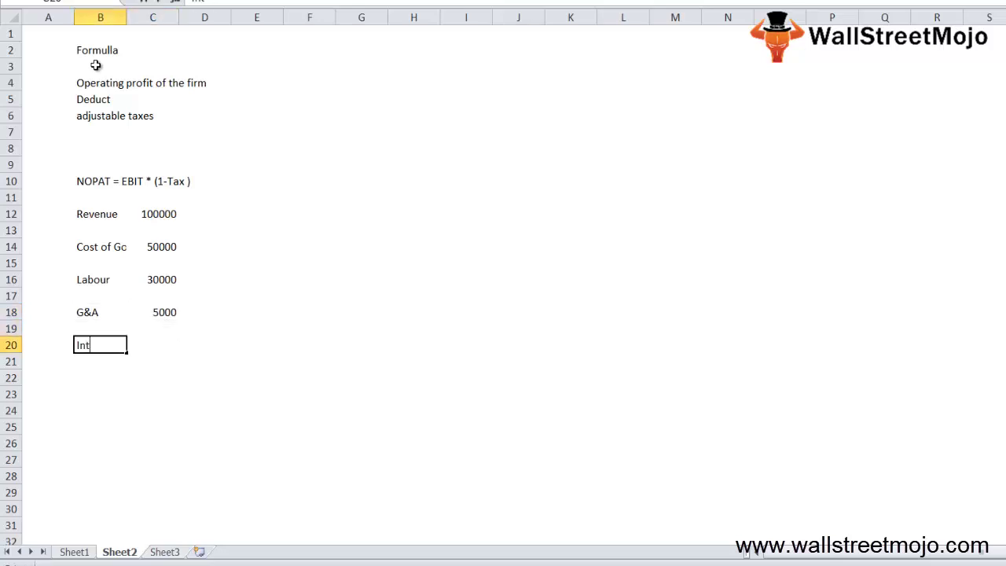
{"action": "type", "text": "erest"}
{"action": "key", "text": "Right"}
{"action": "type", "text": "2000"}
{"action": "key", "text": "Down"}
{"action": "key", "text": "Down"}
- Enter the Tax rate of 30% in row 22
{"action": "key", "text": "Left"}
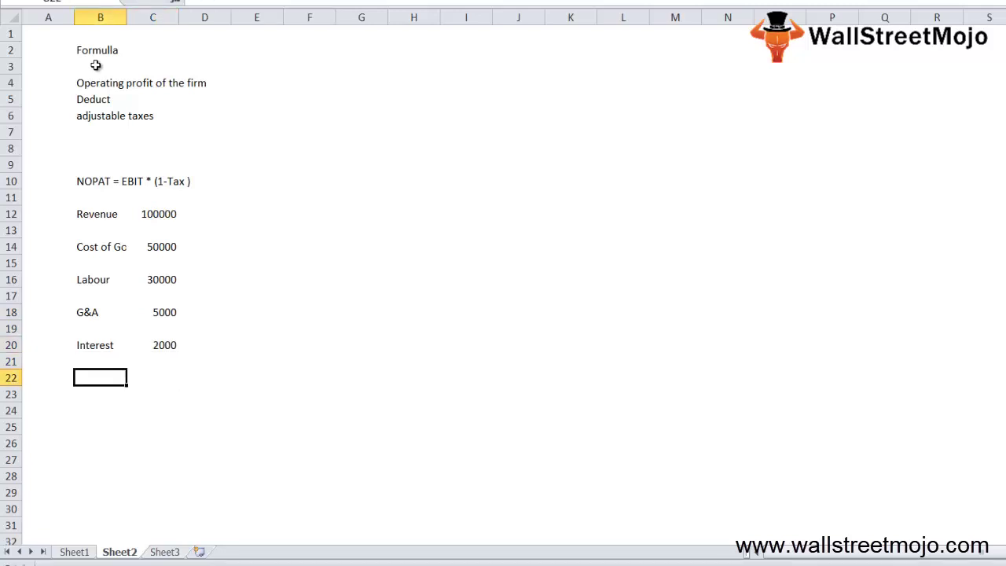
{"action": "type", "text": "Tax rate"}
{"action": "key", "text": "Return"}
{"action": "key", "text": "Up"}
{"action": "key", "text": "Right"}
{"action": "type", "text": "30%"}
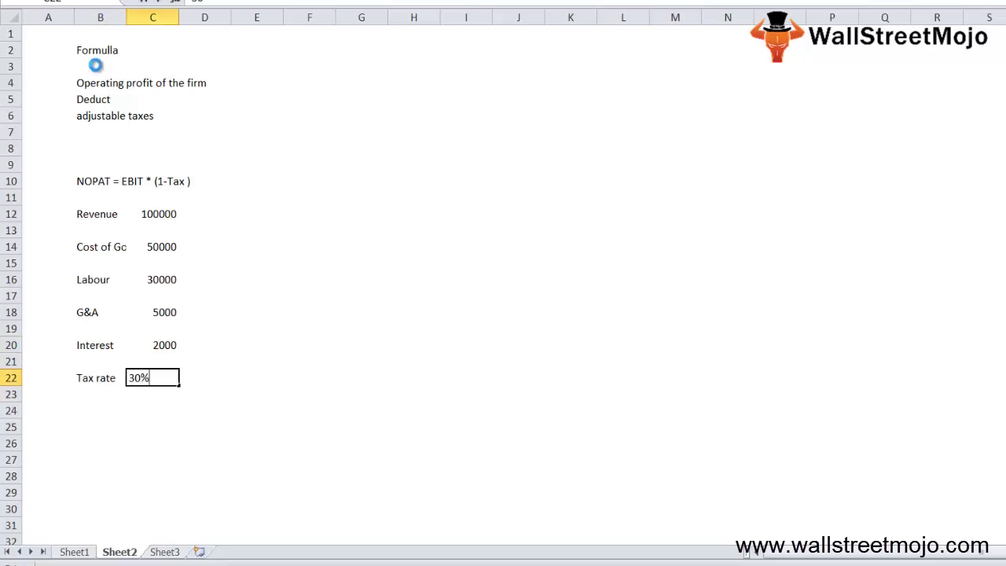
{"action": "key", "text": "Return"}
{"action": "key", "text": "Return"}
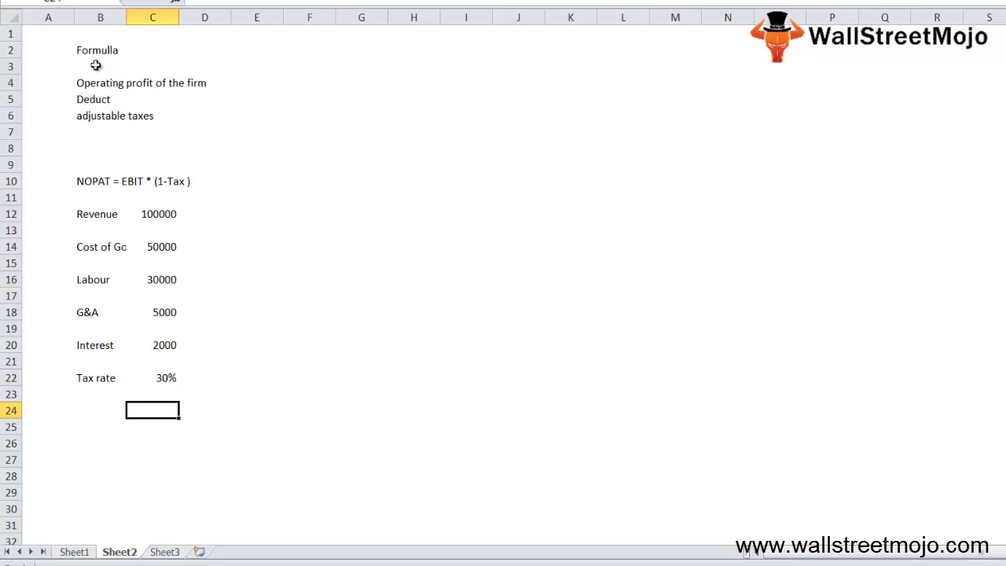
{"action": "key", "text": "Down"}
{"action": "key", "text": "Left"}
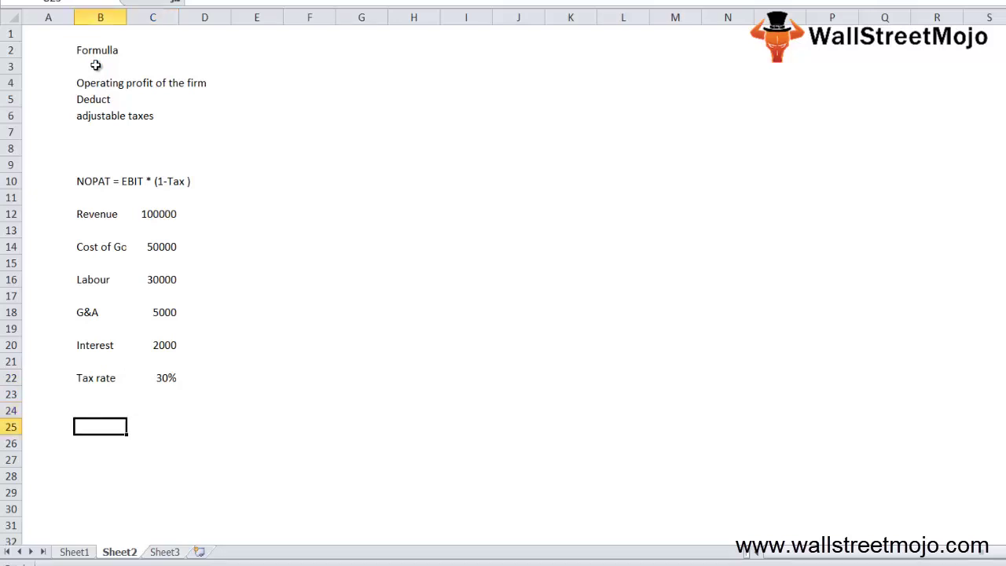
- Head the block 'Ans' in B25 and enter Revenue of 100000 below it
{"action": "type", "text": "COG"}
{"action": "type", "text": "S"}
{"action": "key", "text": "Right"}
{"action": "key", "text": "Left"}
{"action": "type", "text": "Ans"}
{"action": "key", "text": "Return"}
{"action": "type", "text": "="}
{"action": "key", "text": "Up"}
{"action": "key", "text": "Up"}
{"action": "key", "text": "Up"}
{"action": "key", "text": "Up"}
{"action": "key", "text": "Up"}
{"action": "key", "text": "Up"}
{"action": "key", "text": "Tab"}
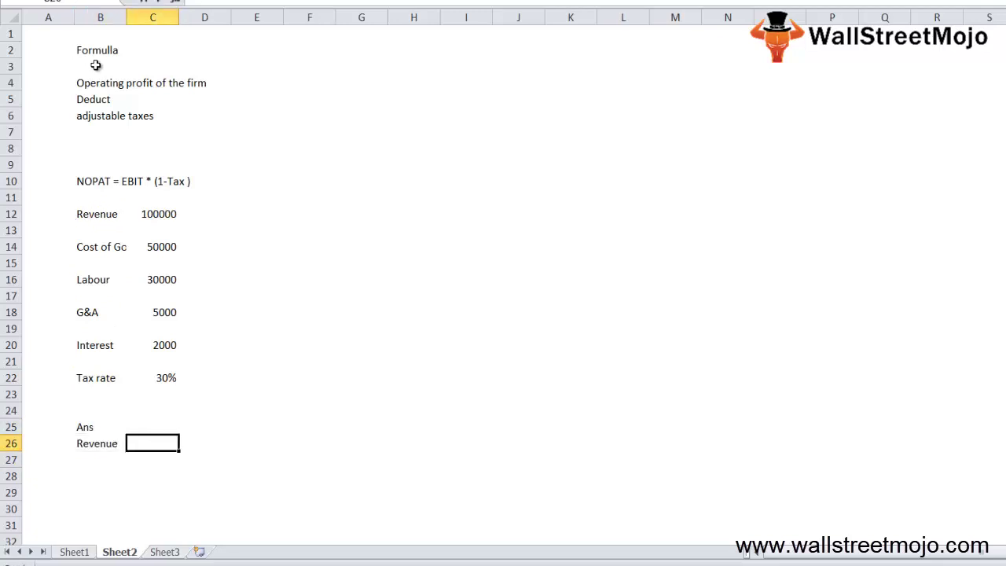
{"action": "type", "text": "100000"}
{"action": "key", "text": "Return"}
{"action": "key", "text": "Left"}
{"action": "key", "text": "Down"}
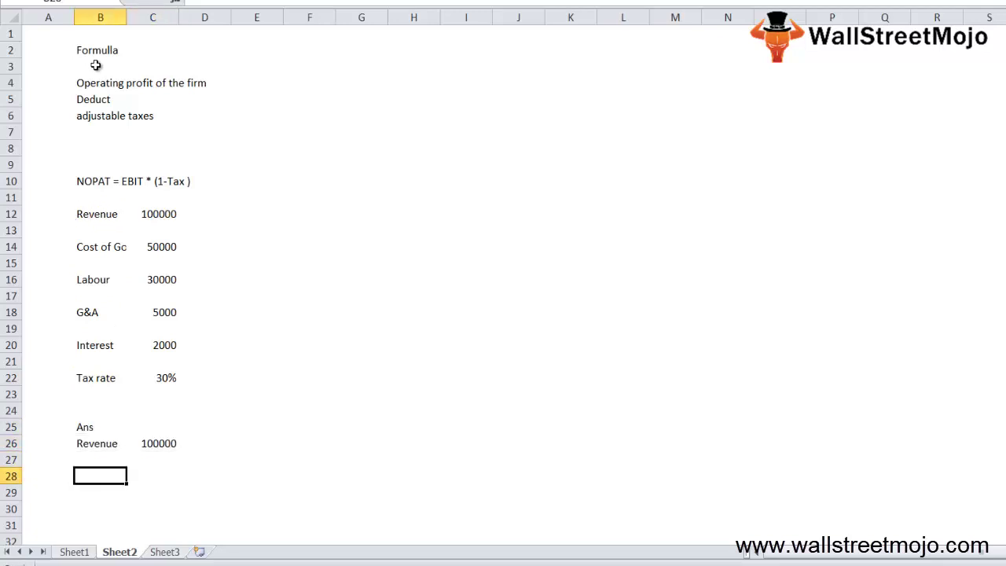
{"action": "key", "text": "Up"}
- Add COGS of -50000 and a Gross margin row computing =C26+C27 (50000)
{"action": "type", "text": "COG"}
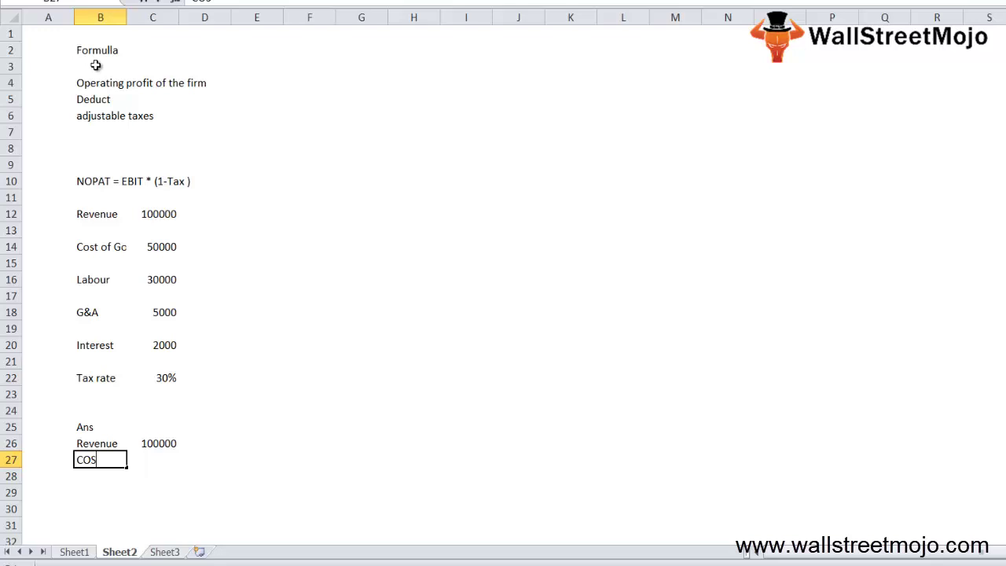
{"action": "key", "text": "BackSpace"}
{"action": "type", "text": "GS"}
{"action": "key", "text": "Tab"}
{"action": "type", "text": "=-"}
{"action": "key", "text": "BackSpace"}
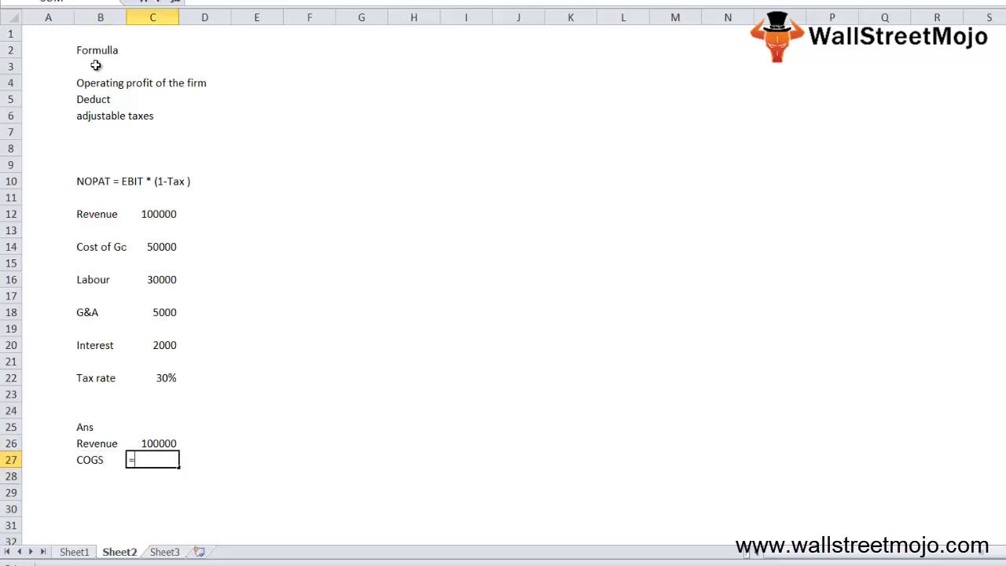
{"action": "type", "text": "-50000"}
{"action": "key", "text": "Return"}
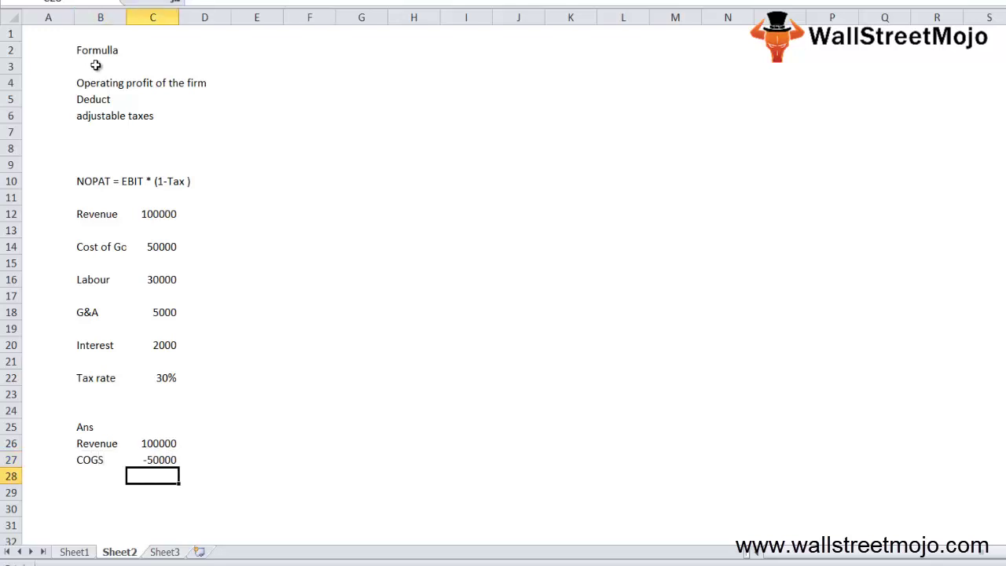
{"action": "type", "text": "Gross m"}
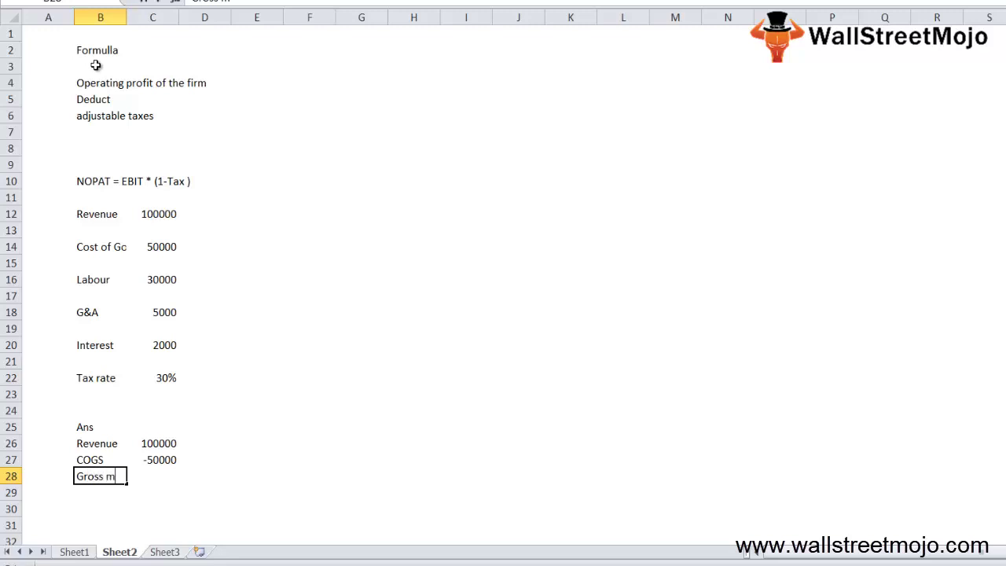
{"action": "type", "text": "argin"}
{"action": "key", "text": "Return"}
{"action": "key", "text": "Up"}
{"action": "key", "text": "Right"}
{"action": "type", "text": "=C26+C27"}
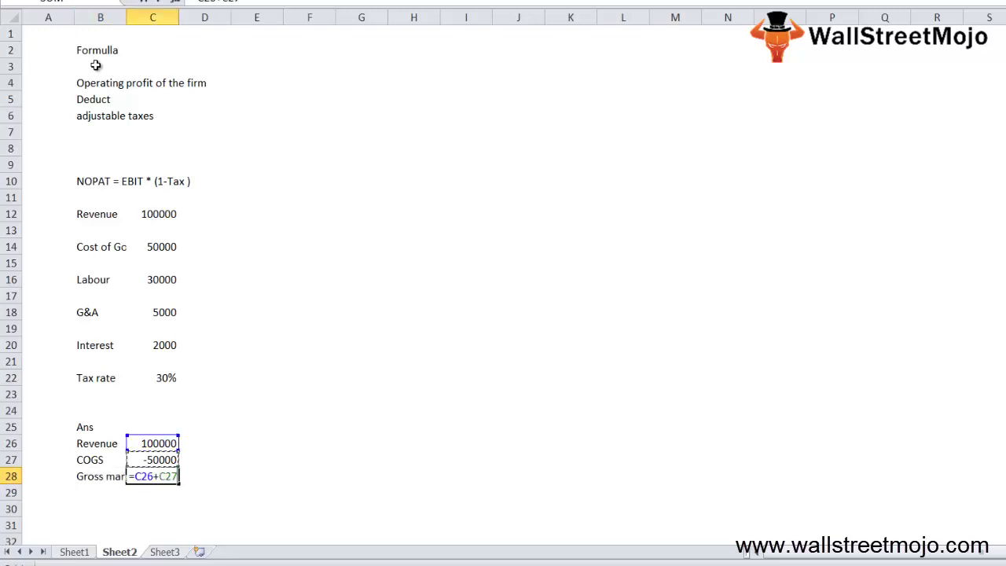
{"action": "key", "text": "Return"}
{"action": "key", "text": "Return"}
{"action": "scroll", "coordinate": [95, 65], "scroll_direction": "down", "scroll_amount": 1}
{"action": "key", "text": "Up"}
{"action": "key", "text": "Up"}
{"action": "key", "text": "Left"}
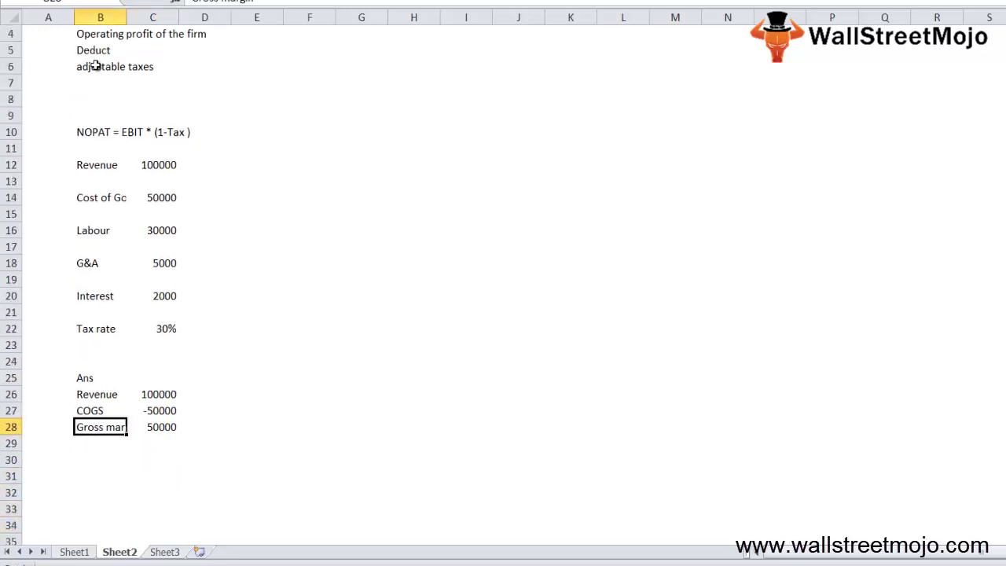
{"action": "key", "text": "F2"}
{"action": "key", "text": "Return"}
- Add the Labour cost of -30000 and the G&A cost of -5000
{"action": "type", "text": "Labou"}
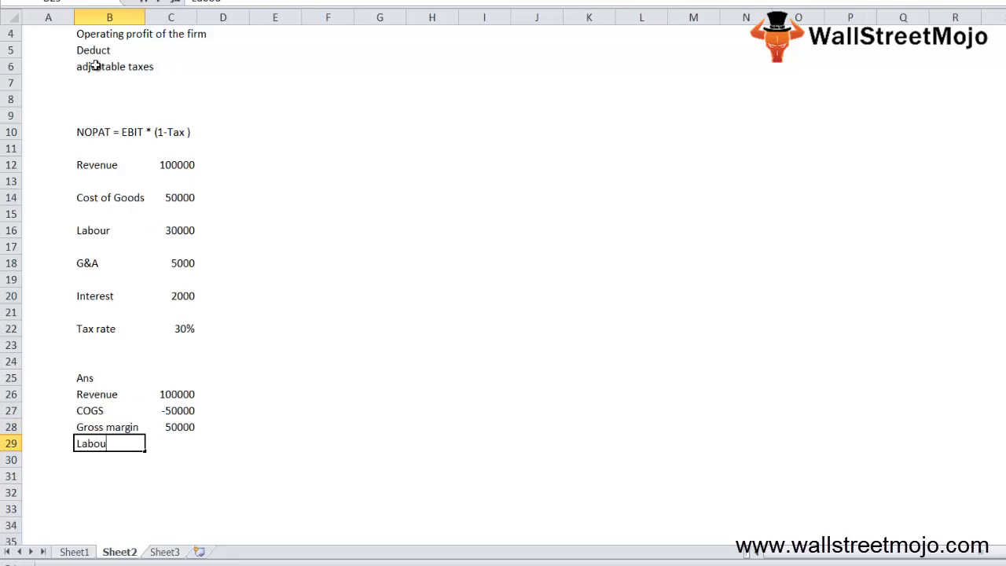
{"action": "type", "text": "r"}
{"action": "key", "text": "Tab"}
{"action": "type", "text": "="}
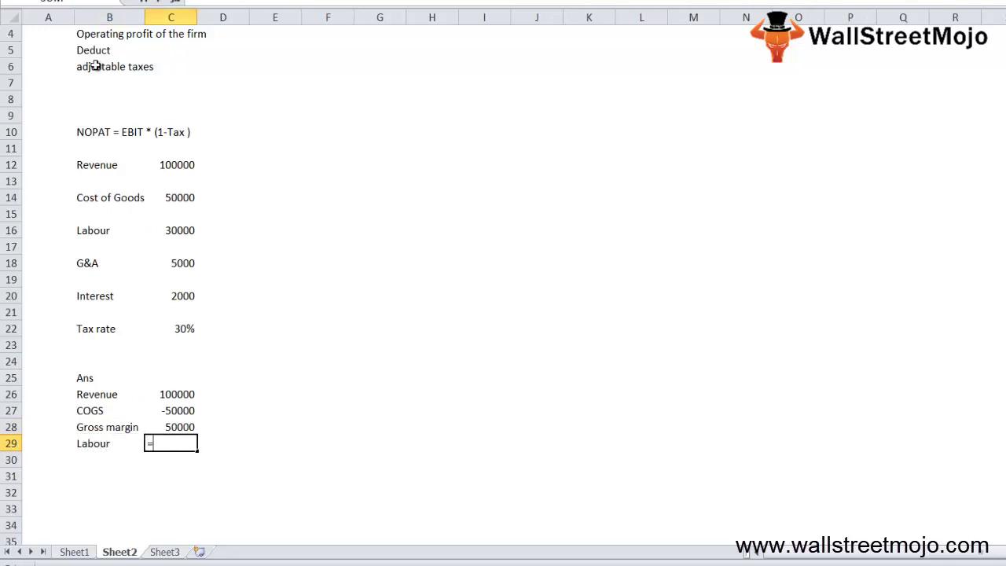
{"action": "type", "text": "-30000"}
{"action": "key", "text": "Return"}
{"action": "key", "text": "Left"}
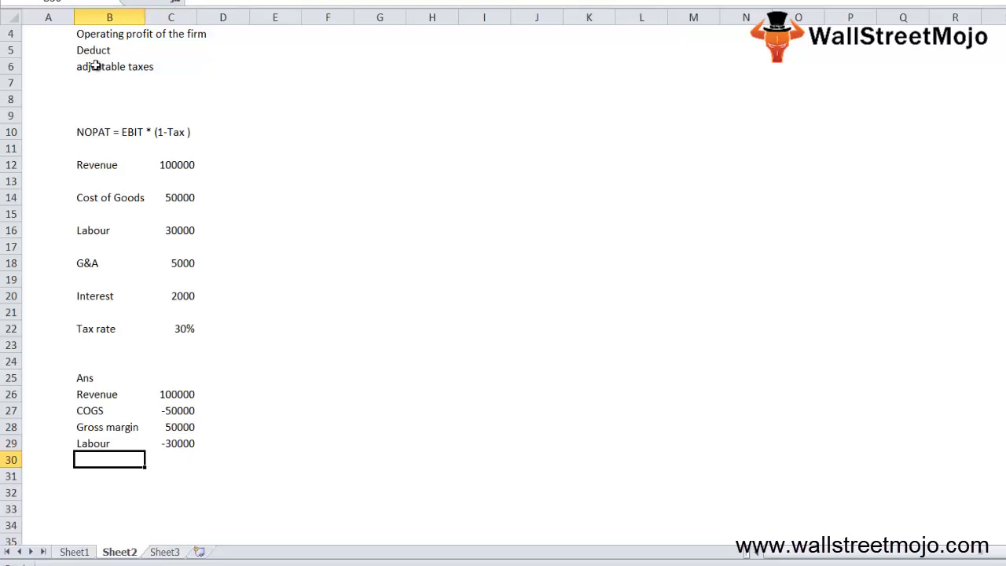
{"action": "type", "text": "G"}
{"action": "key", "text": "BackSpace"}
{"action": "type", "text": "&A"}
{"action": "key", "text": "Return"}
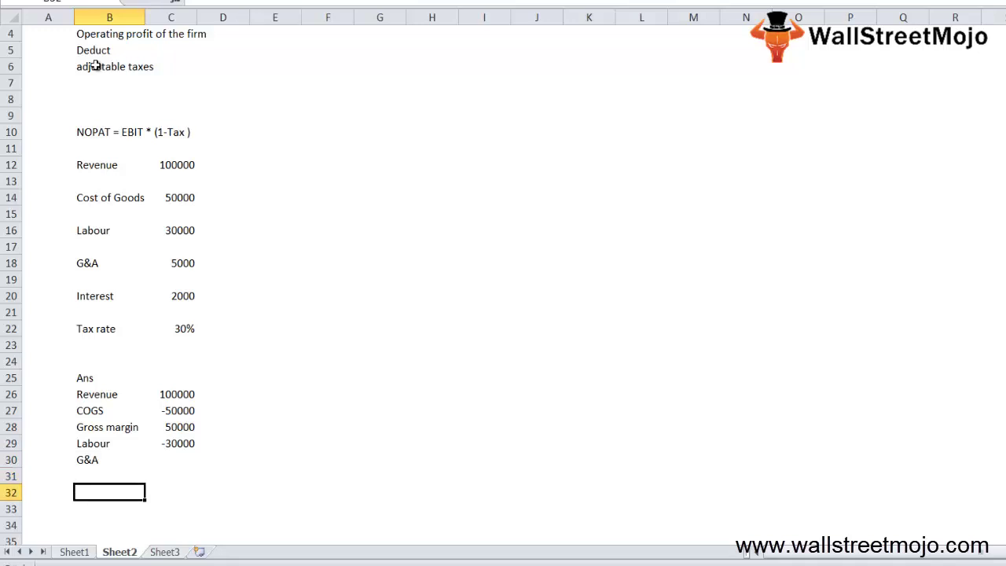
{"action": "key", "text": "Right"}
{"action": "key", "text": "Up"}
{"action": "type", "text": "="}
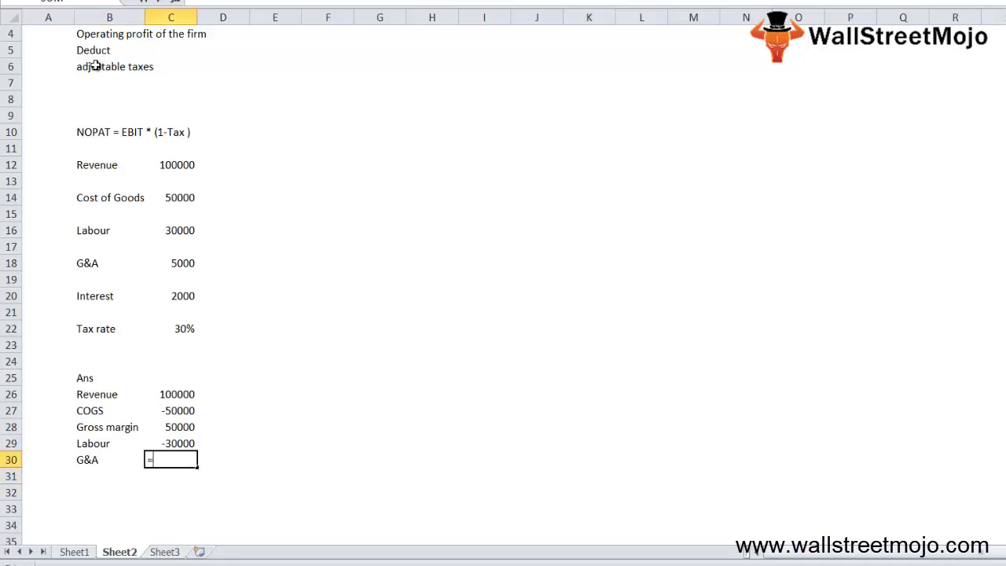
{"action": "type", "text": "-5000"}
{"action": "key", "text": "Return"}
{"action": "key", "text": "Left"}
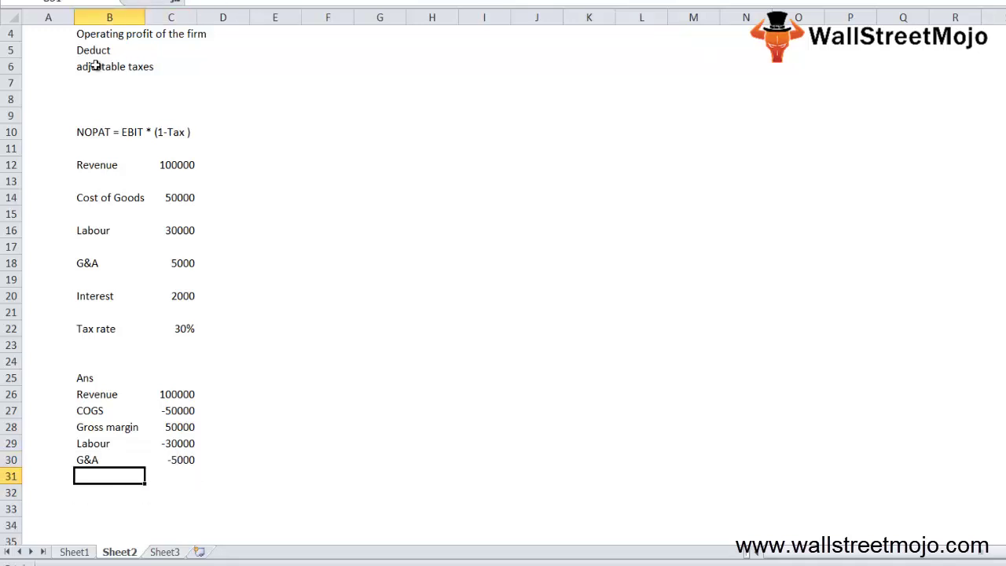
- Add an EBIT row summing Gross margin, Labour and G&A to 15000
{"action": "type", "text": "EBIT"}
{"action": "key", "text": "Right"}
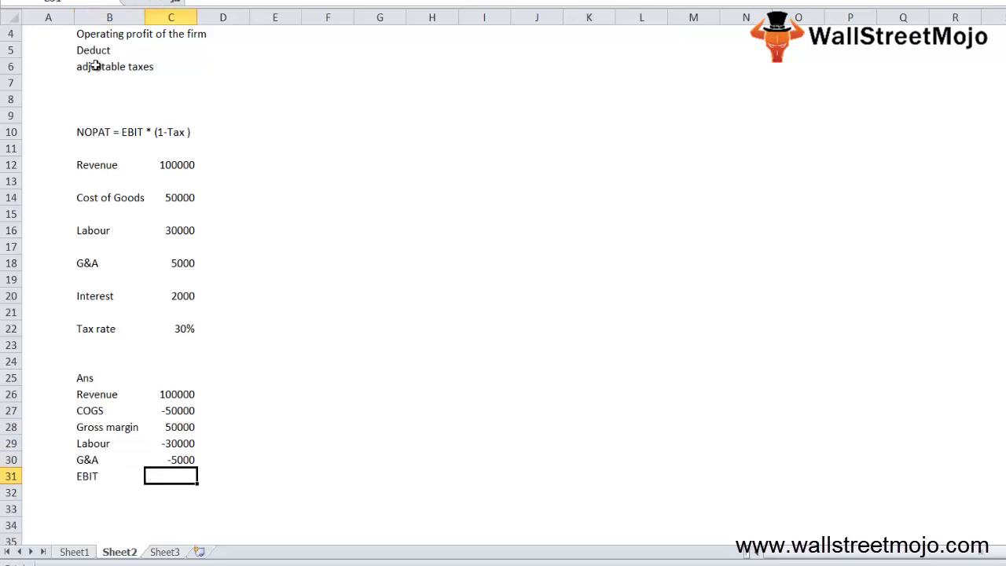
{"action": "type", "text": "="}
{"action": "key", "text": "Up"}
{"action": "key", "text": "Up"}
{"action": "key", "text": "Up"}
{"action": "type", "text": "+"}
{"action": "key", "text": "Up"}
{"action": "key", "text": "Up"}
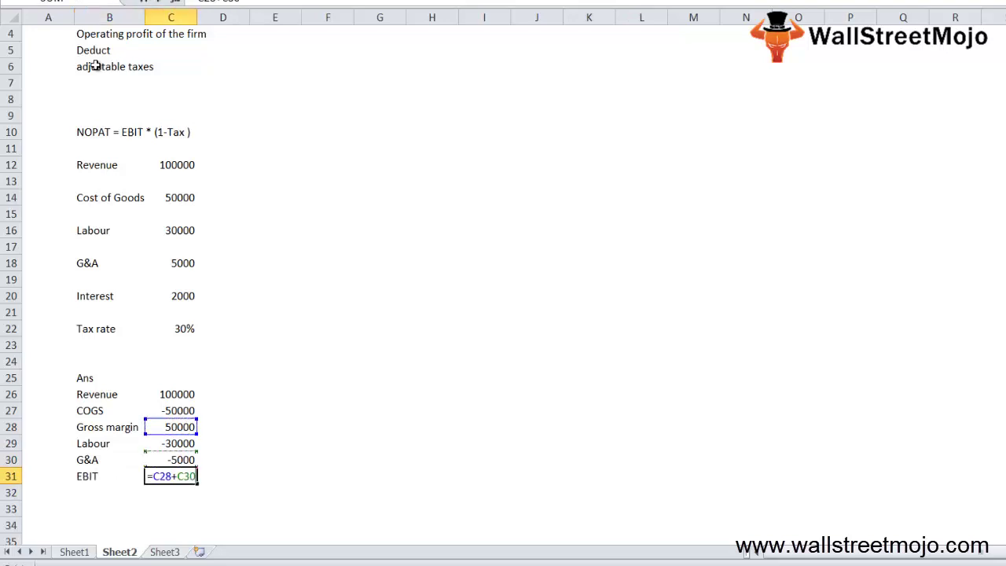
{"action": "type", "text": "+"}
{"action": "key", "text": "Up"}
{"action": "key", "text": "Return"}
{"action": "key", "text": "Up"}
{"action": "key", "text": "Left"}
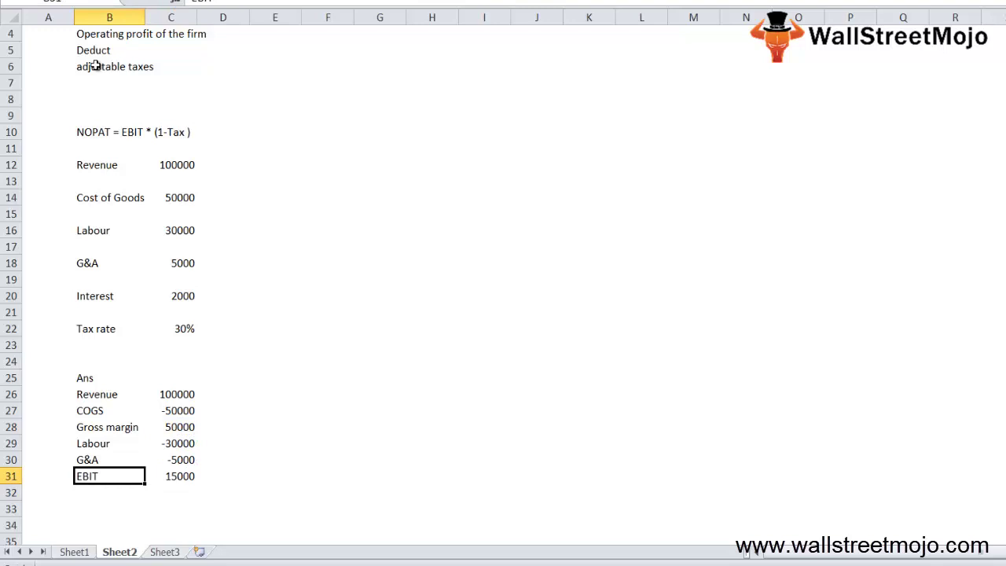
{"action": "key", "text": "Right"}
{"action": "key", "text": "Down"}
{"action": "key", "text": "Left"}
- Add interest expense of -2000 and a PBT row of EBIT plus interest, giving 13000
{"action": "type", "text": "Int"}
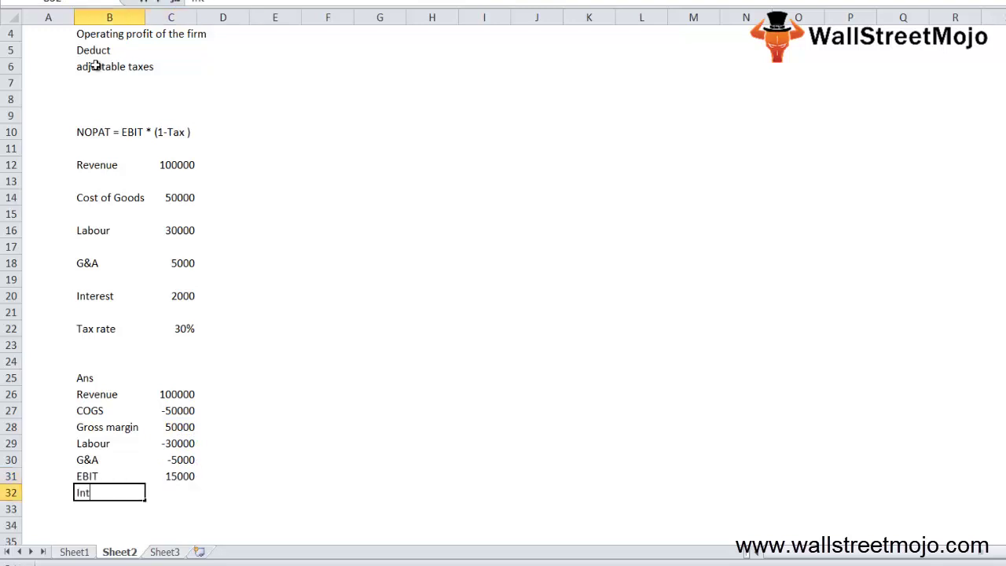
{"action": "type", "text": "eer"}
{"action": "key", "text": "BackSpace"}
{"action": "key", "text": "BackSpace"}
{"action": "key", "text": "BackSpace"}
{"action": "type", "text": "rest exp"}
{"action": "key", "text": "Tab"}
{"action": "type", "text": "=-0"}
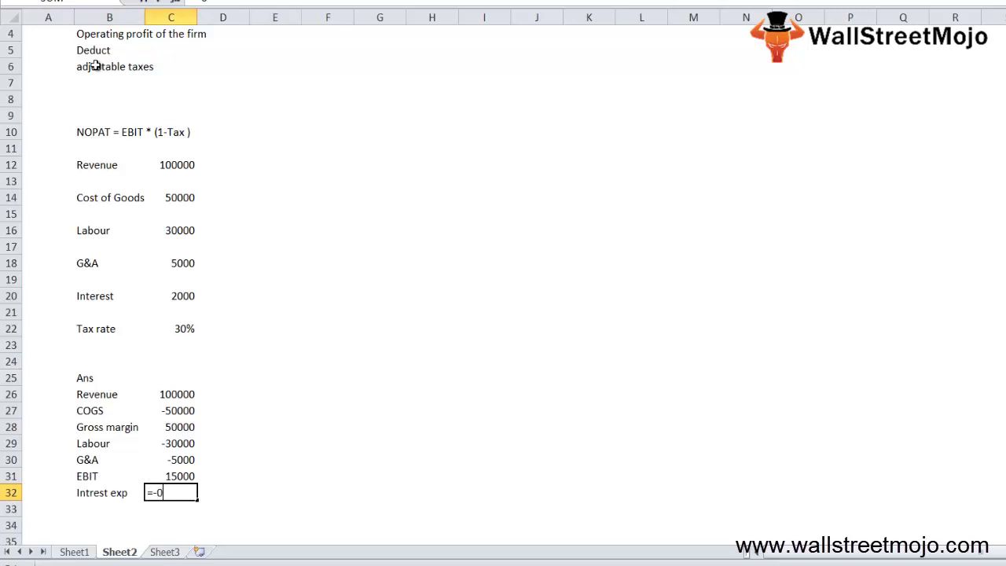
{"action": "key", "text": "Return"}
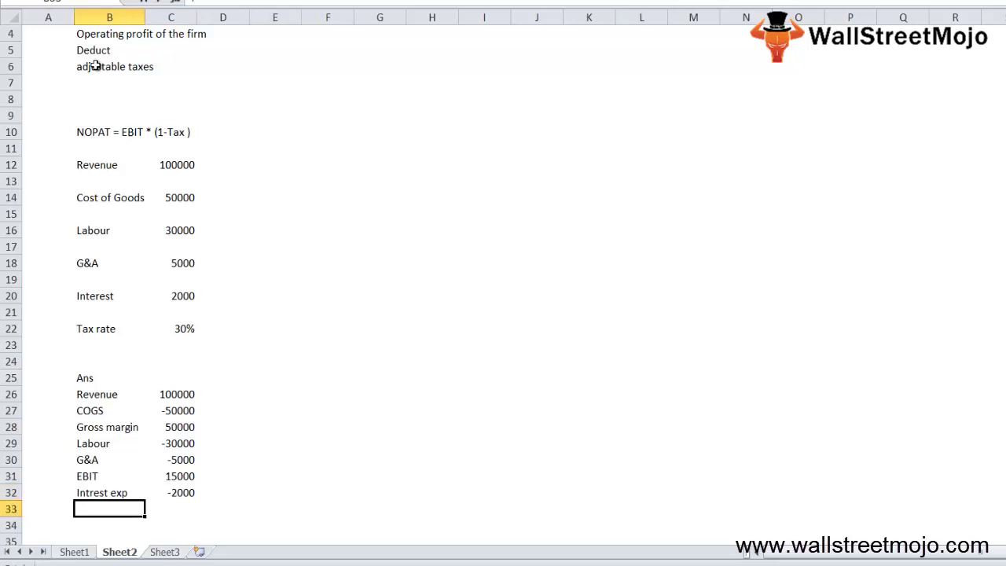
{"action": "type", "text": "PBT"}
{"action": "key", "text": "Tab"}
{"action": "type", "text": "="}
{"action": "key", "text": "Up"}
{"action": "key", "text": "Up"}
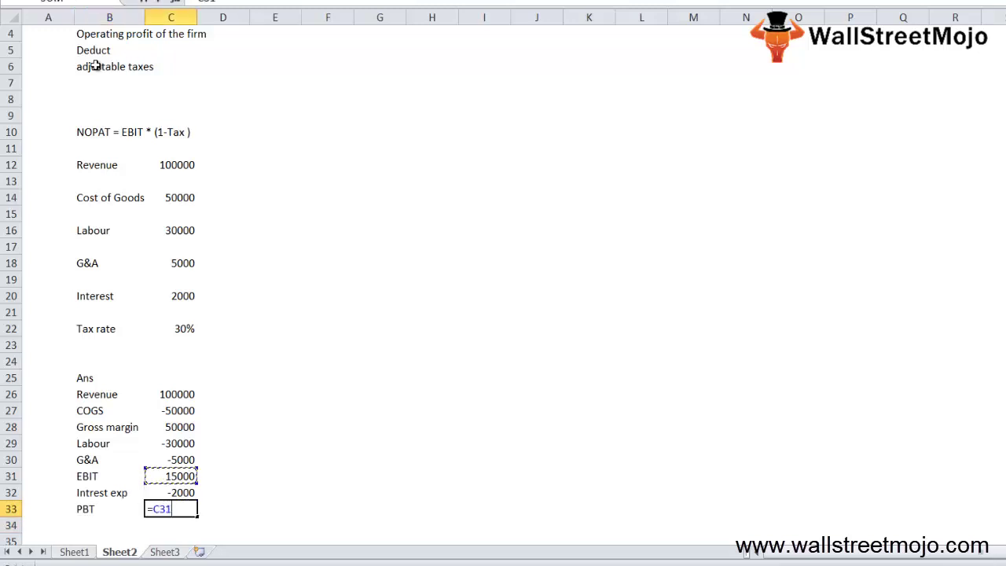
{"action": "type", "text": "+"}
{"action": "key", "text": "Up"}
{"action": "key", "text": "Return"}
- Compute Tax as PBT times the 30% rate (3900) and Net Income as PBT minus tax (9100)
{"action": "scroll", "coordinate": [94, 66], "scroll_direction": "down", "scroll_amount": 2}
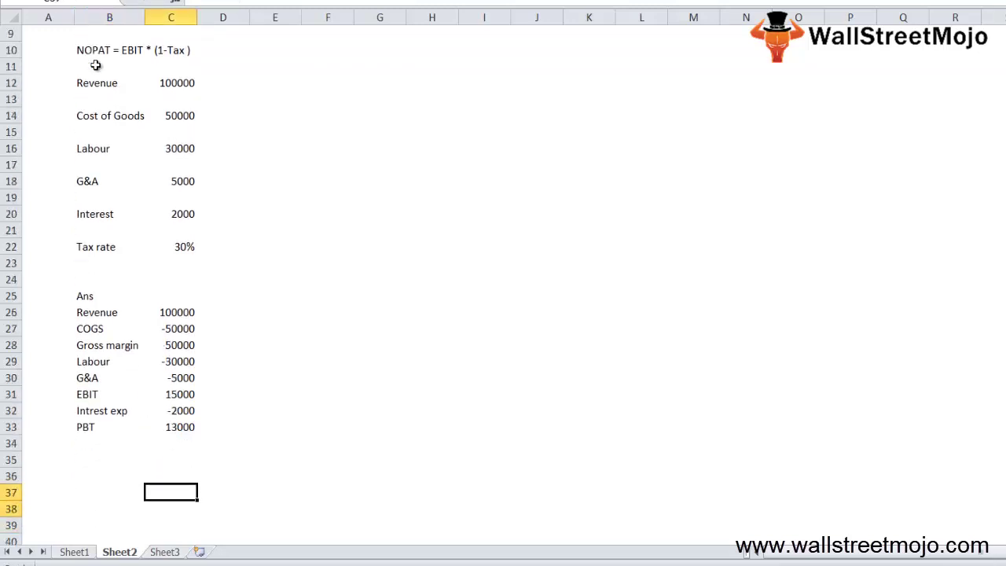
{"action": "key", "text": "Left"}
{"action": "type", "text": "Tax"}
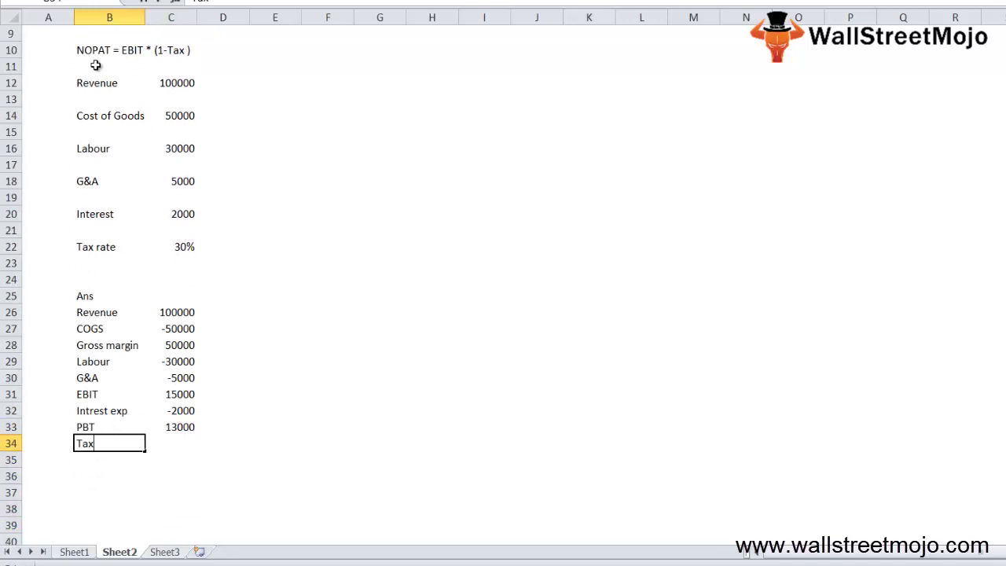
{"action": "key", "text": "Tab"}
{"action": "type", "text": "="}
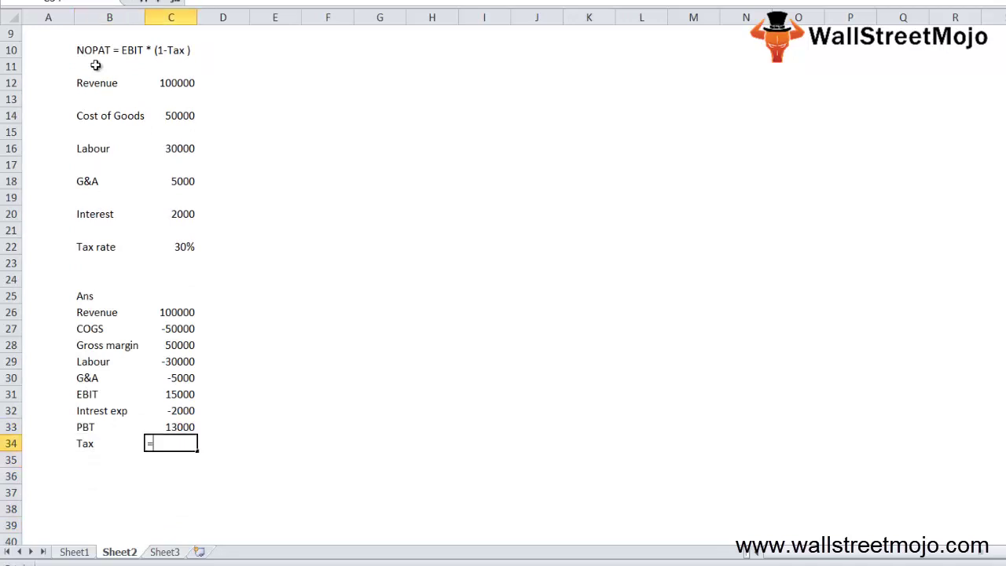
{"action": "key", "text": "Up"}
{"action": "type", "text": "*"}
{"action": "key", "text": "Up"}
{"action": "key", "text": "Up"}
{"action": "key", "text": "Up"}
{"action": "key", "text": "Up"}
{"action": "key", "text": "Up"}
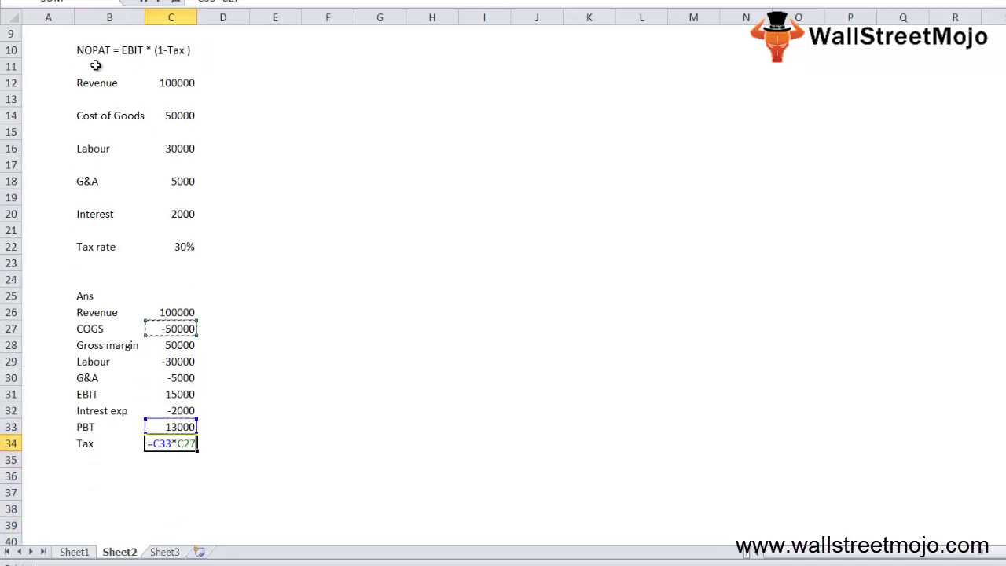
{"action": "key", "text": "Up"}
{"action": "key", "text": "Up"}
{"action": "key", "text": "Up"}
{"action": "key", "text": "Return"}
{"action": "type", "text": "Net ti"}
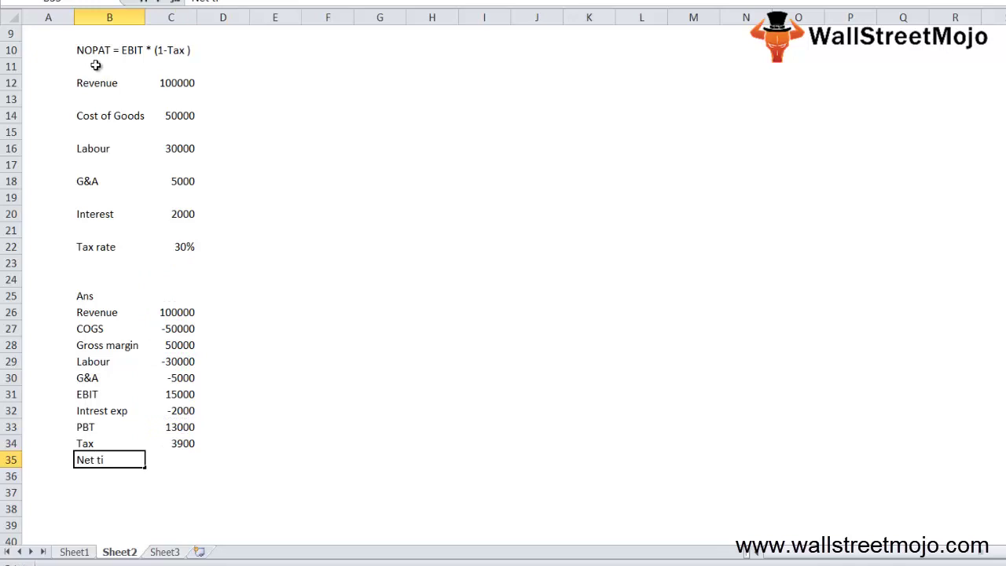
{"action": "type", "text": "ncome"}
{"action": "key", "text": "Tab"}
{"action": "type", "text": "="}
{"action": "key", "text": "Up"}
{"action": "key", "text": "Up"}
{"action": "type", "text": "-"}
{"action": "key", "text": "Up"}
{"action": "key", "text": "ctrl+Return"}
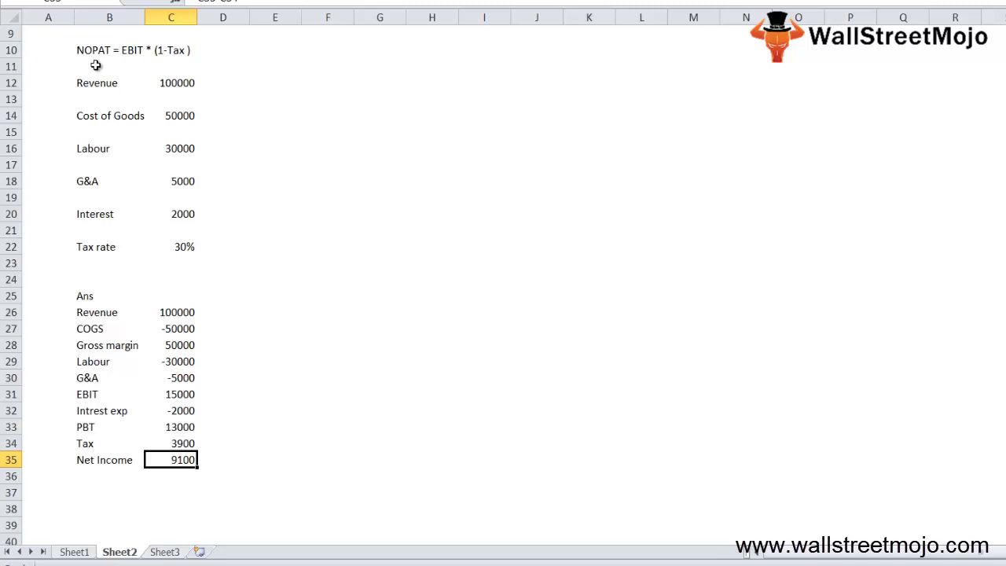
- Add an EBIT label and write 'NOPAT =' with the text 'EBIT * (1- tax )' beside it
{"action": "key", "text": "Down"}
{"action": "key", "text": "Down"}
{"action": "key", "text": "Left"}
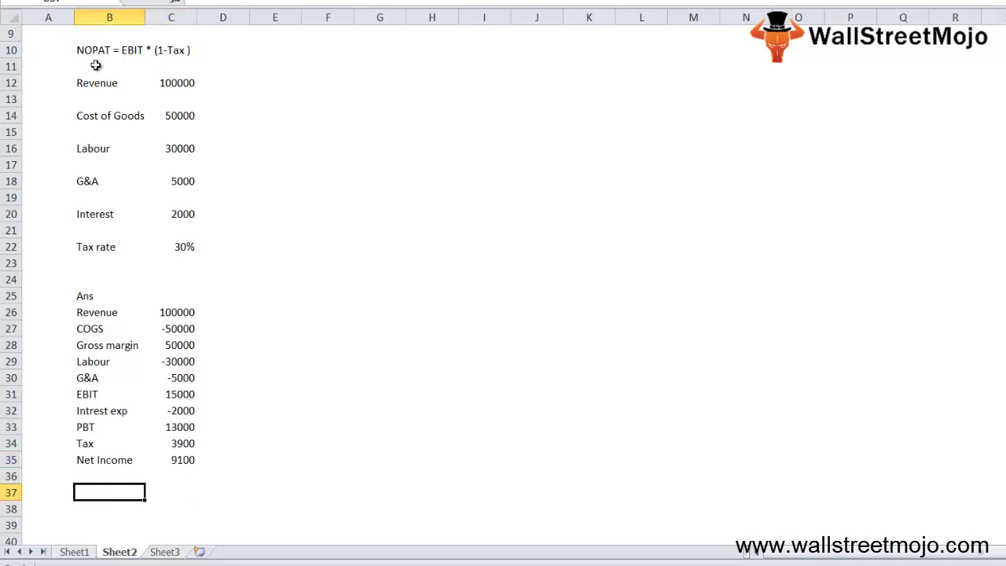
{"action": "scroll", "coordinate": [95, 65], "scroll_direction": "down", "scroll_amount": 1}
{"action": "key", "text": "Down"}
{"action": "type", "text": "EN"}
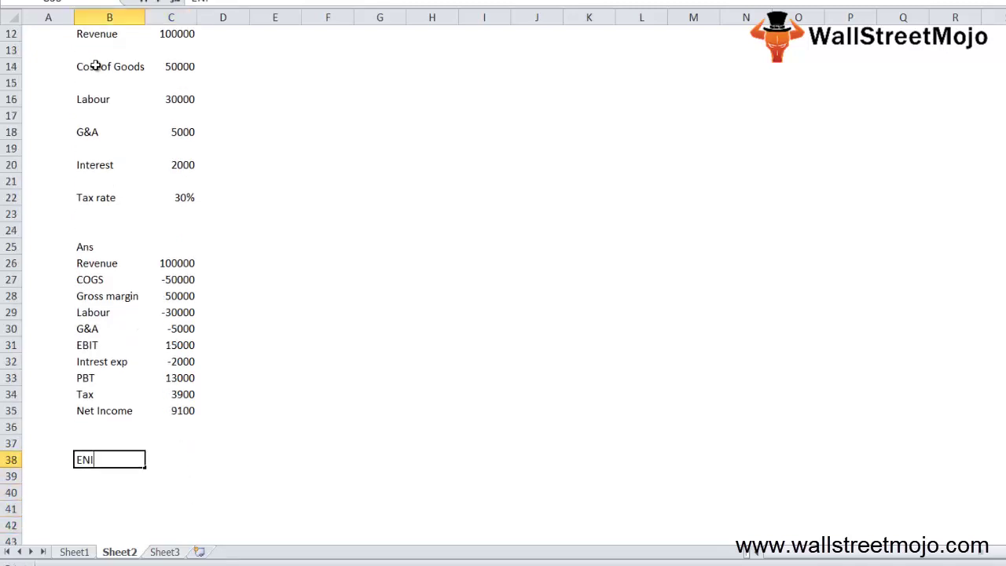
{"action": "key", "text": "BackSpace"}
{"action": "type", "text": "BIT"}
{"action": "key", "text": "Return"}
{"action": "key", "text": "Return"}
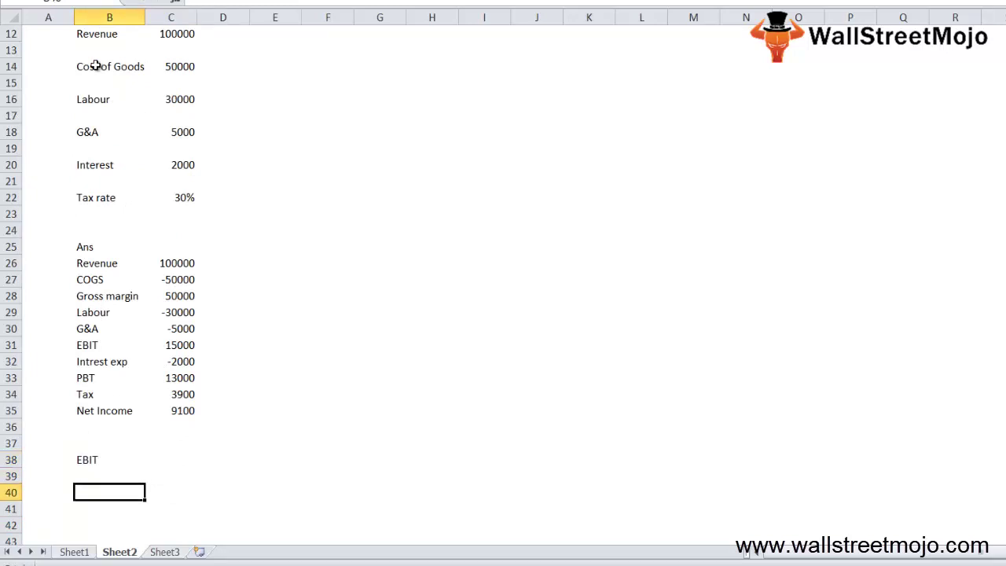
{"action": "type", "text": "NOPAT"}
{"action": "type", "text": " ="}
{"action": "key", "text": "Tab"}
{"action": "type", "text": "EB"}
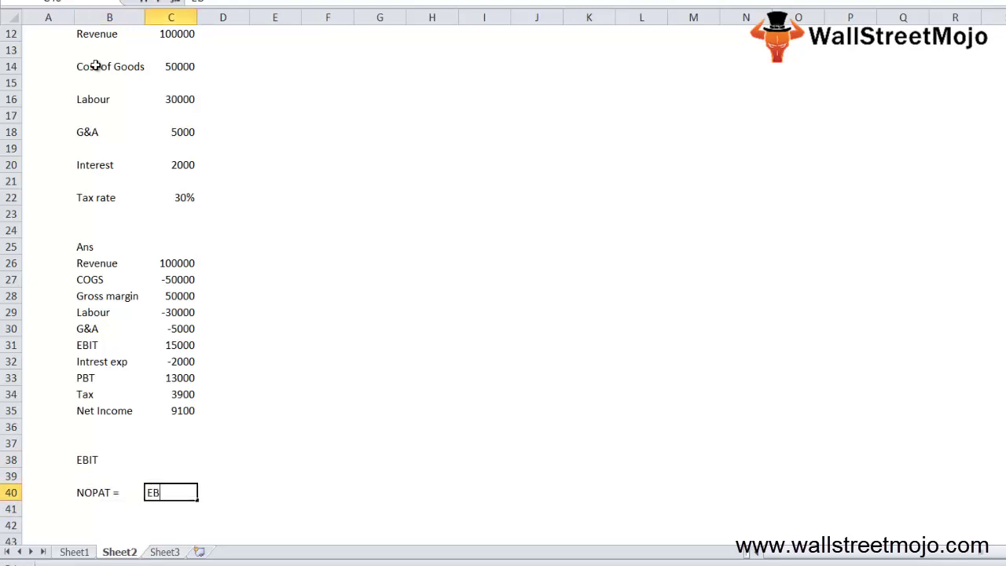
{"action": "type", "text": "IT * "}
{"action": "type", "text": "(1- tax"}
{"action": "type", "text": " )"}
{"action": "key", "text": "Return"}
{"action": "key", "text": "Return"}
- Link C42 to the EBIT value of 15000
{"action": "key", "text": "Down"}
{"action": "key", "text": "Down"}
{"action": "key", "text": "Left"}
{"action": "key", "text": "Left"}
{"action": "key", "text": "Up"}
{"action": "key", "text": "Up"}
{"action": "key", "text": "Right"}
{"action": "key", "text": "Right"}
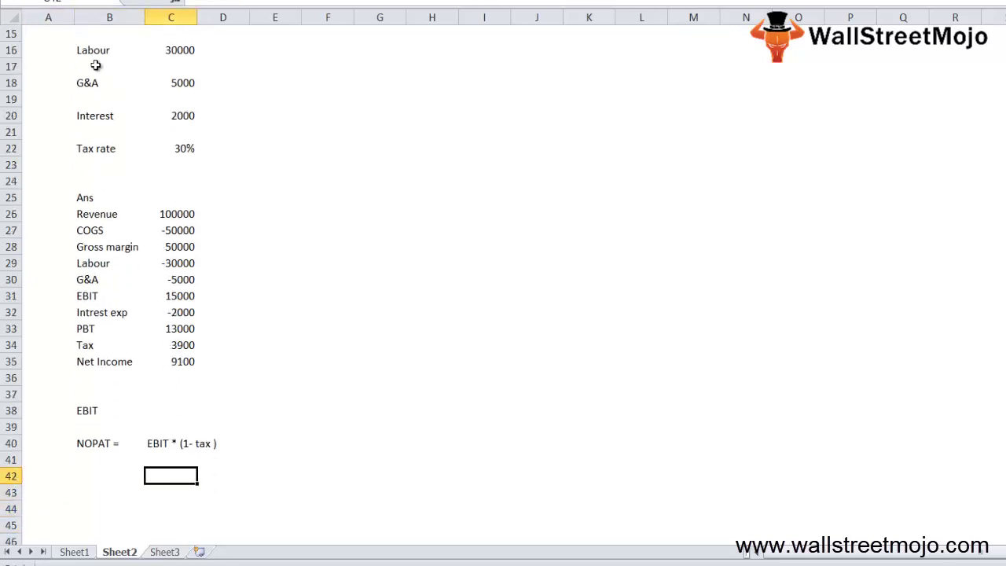
{"action": "type", "text": "="}
{"action": "key", "text": "Up"}
{"action": "key", "text": "Up"}
{"action": "key", "text": "Up"}
{"action": "key", "text": "Up"}
{"action": "key", "text": "Up"}
{"action": "key", "text": "Up"}
{"action": "key", "text": "Up"}
{"action": "key", "text": "Up"}
{"action": "key", "text": "Up"}
{"action": "key", "text": "Up"}
{"action": "key", "text": "Return"}
- Compute NOPAT in C43 as =C42*(1-C22), giving 10500, and select the calculation rows
{"action": "type", "text": "="}
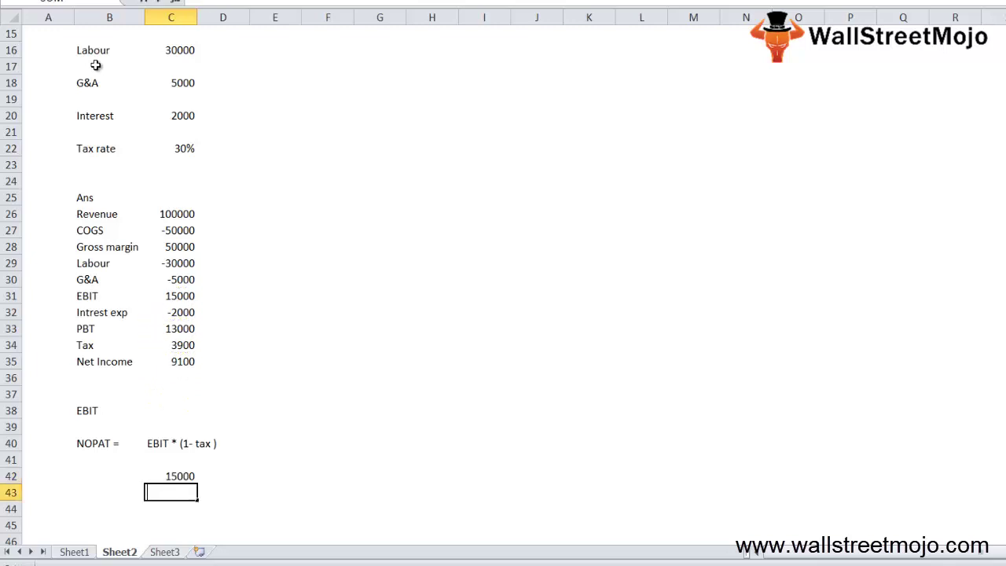
{"action": "key", "text": "Up"}
{"action": "type", "text": "*"}
{"action": "type", "text": "(1-"}
{"action": "left_click", "coordinate": [181, 148]}
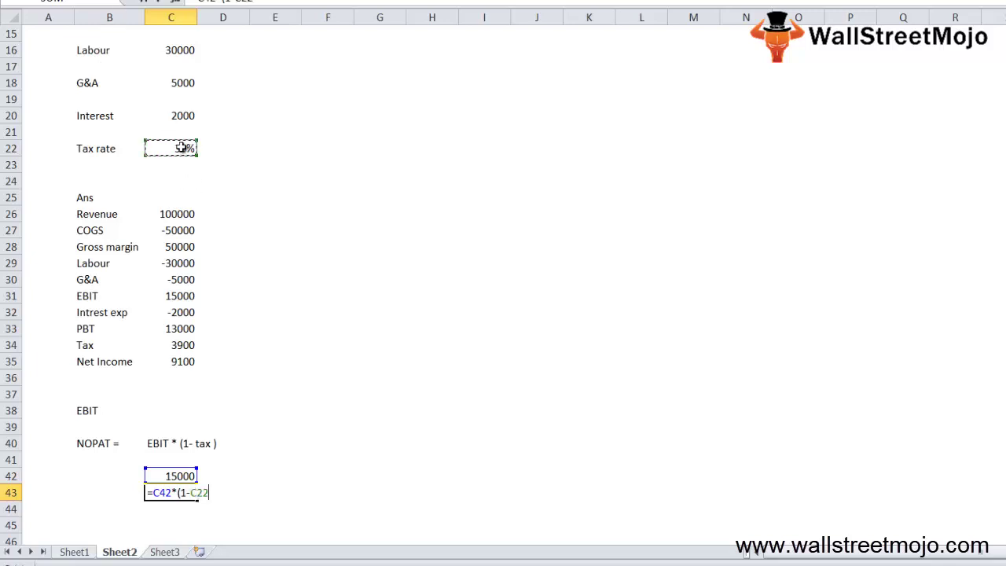
{"action": "key", "text": "ctrl+Return"}
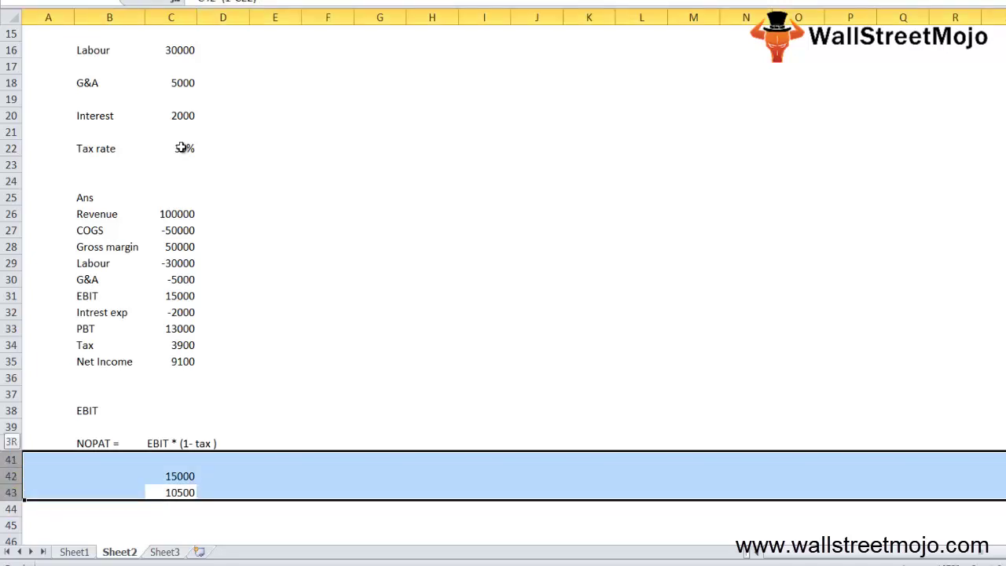
{"action": "key", "text": "Up"}
{"action": "key", "text": "shift+space"}
{"action": "key", "text": "shift+Up"}
{"action": "key", "text": "shift+Up"}
{"action": "key", "text": "shift+Up"}
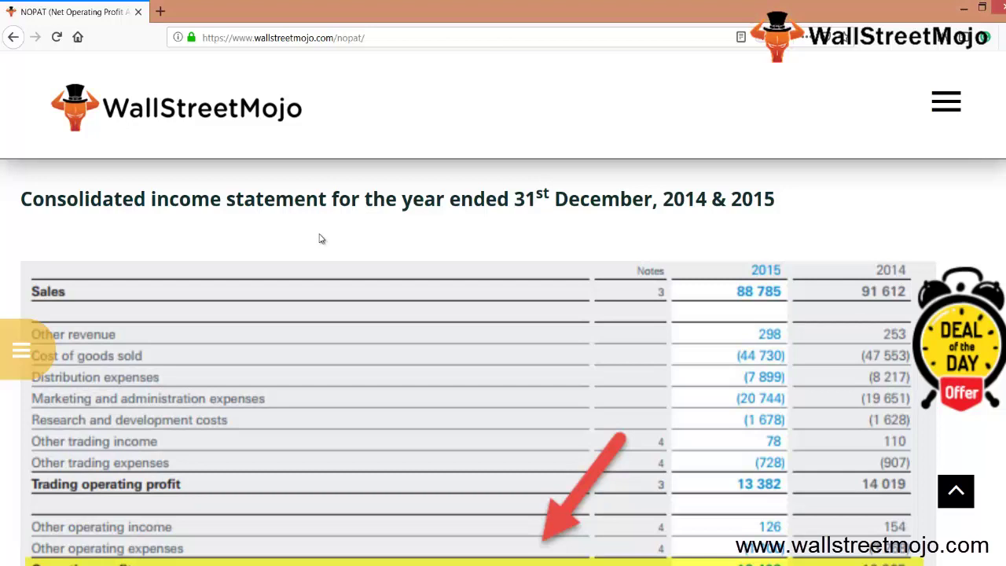
- Scroll the WallStreetMojo income statement down to its operating profit and taxes rows
{"action": "scroll", "coordinate": [383, 258], "scroll_direction": "down", "scroll_amount": 3}
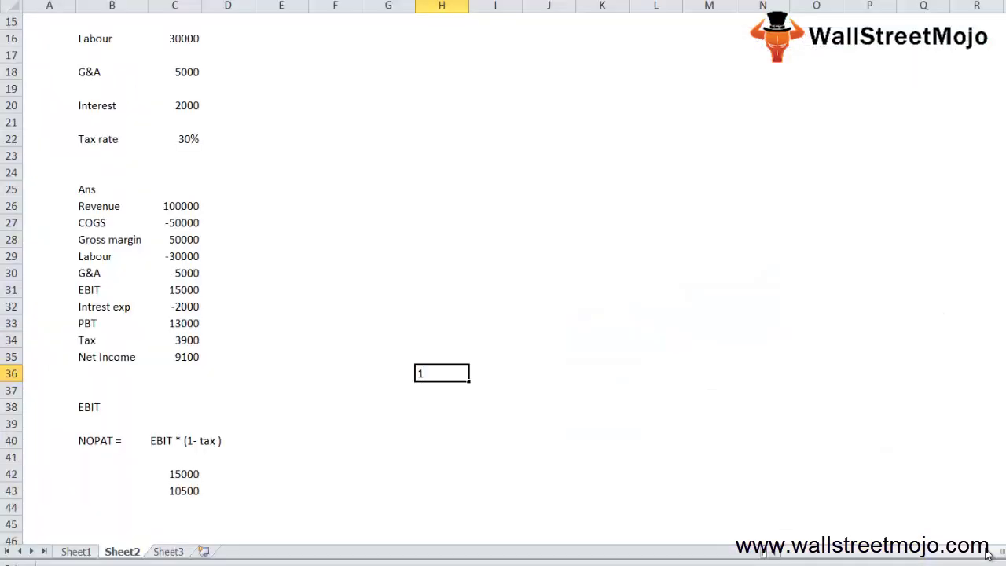
- Enter 12402 and 3305 in H36:H37, and 10905 and 3367 in I36:I37
{"action": "type", "text": "2402"}
{"action": "key", "text": "Return"}
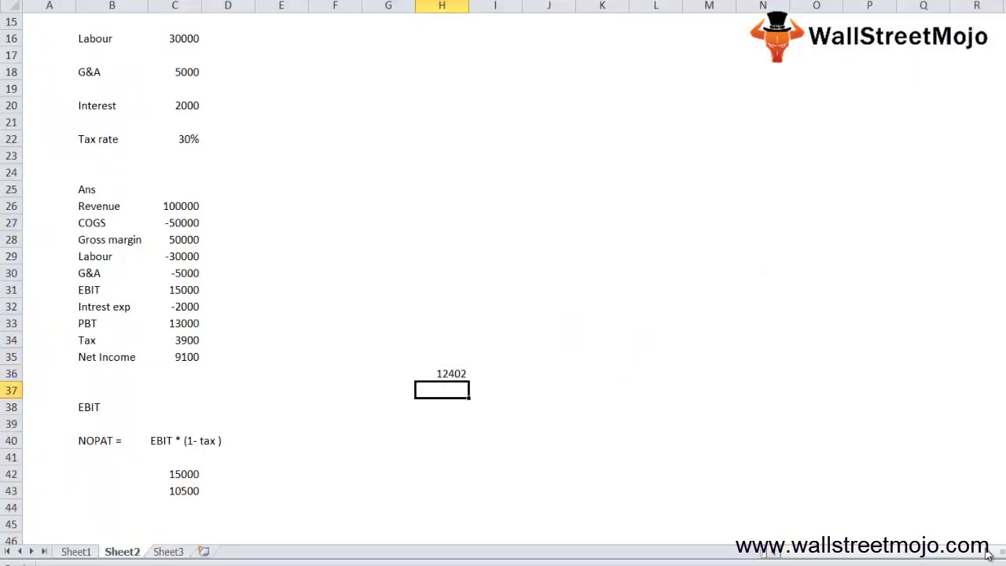
{"action": "type", "text": "3 305"}
{"action": "key", "text": "ctrl+Return"}
{"action": "key", "text": "Up"}
{"action": "key", "text": "Right"}
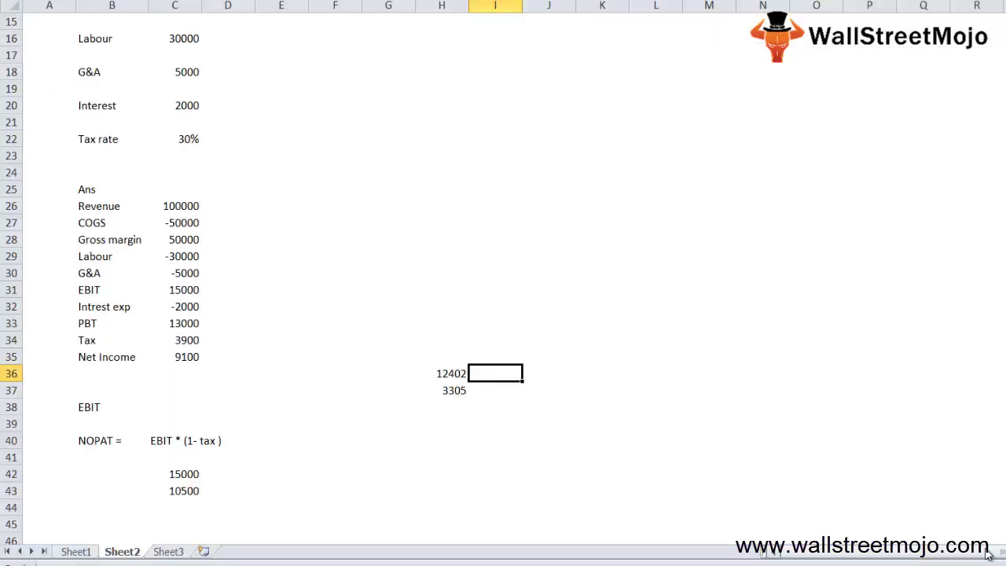
{"action": "type", "text": "10905"}
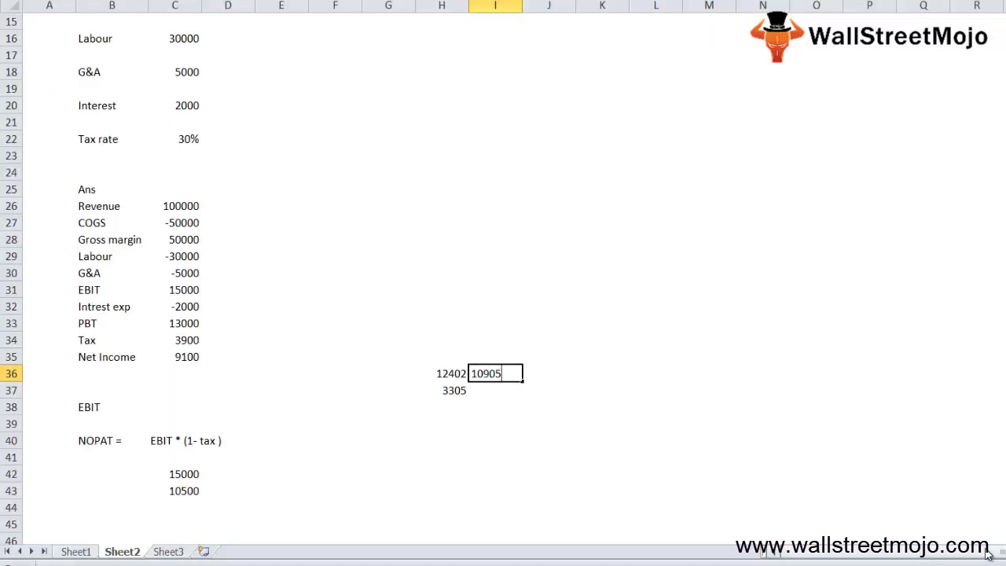
{"action": "key", "text": "Return"}
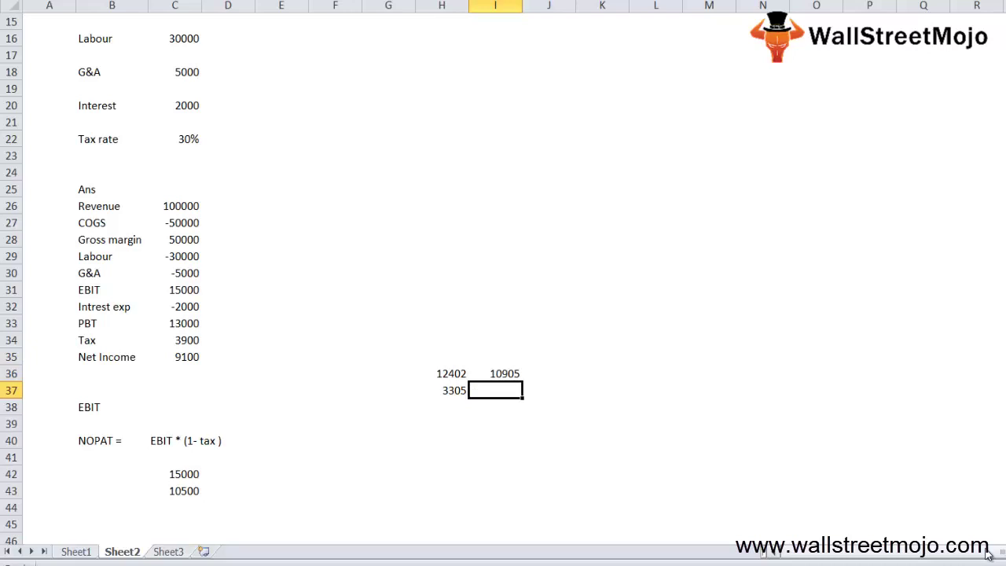
{"action": "type", "text": "3367"}
{"action": "key", "text": "Return"}
- Put =H36-H37 in H38 and fill it right to I38, giving NOPAT 9097 and 7538
{"action": "key", "text": "Left"}
{"action": "type", "text": "="}
{"action": "key", "text": "Up"}
{"action": "key", "text": "Up"}
{"action": "type", "text": "-"}
{"action": "key", "text": "Up"}
{"action": "key", "text": "ctrl+Return"}
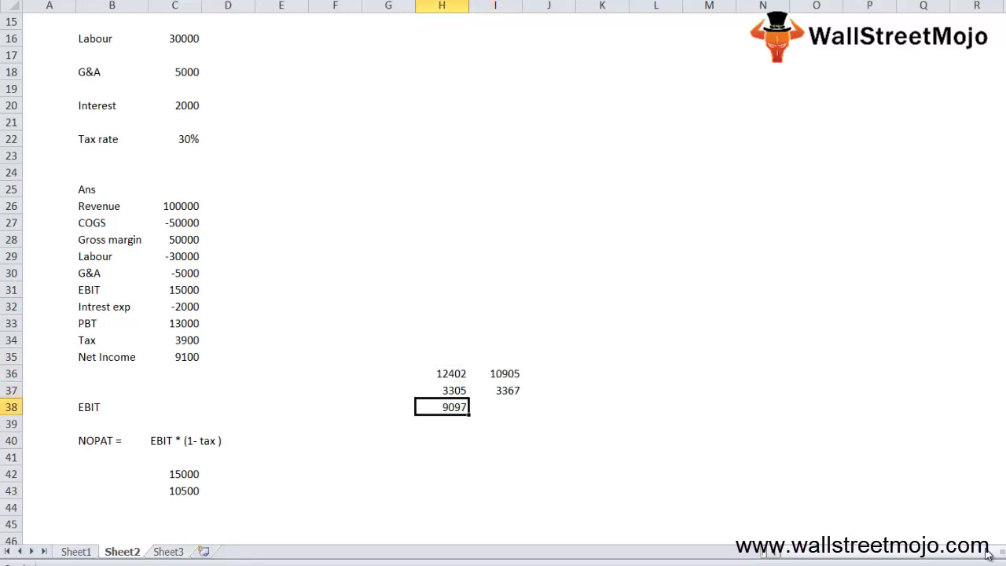
{"action": "key", "text": "shift+Right"}
{"action": "key", "text": "ctrl+r"}
- Label row 38 'NOPAT' in G38, then move down to H41 for the next example
{"action": "key", "text": "Left"}
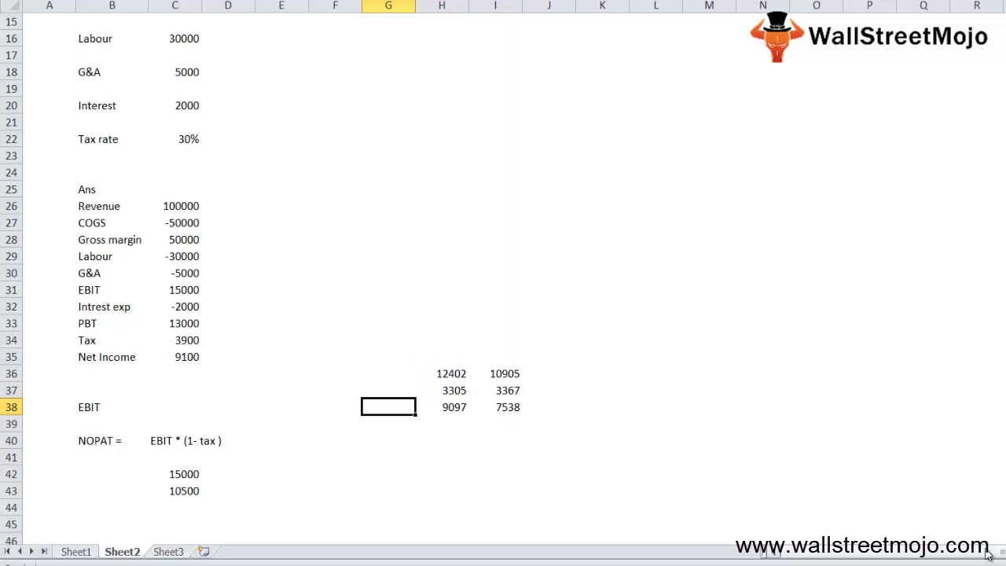
{"action": "type", "text": "NOPAT"}
{"action": "key", "text": "Return"}
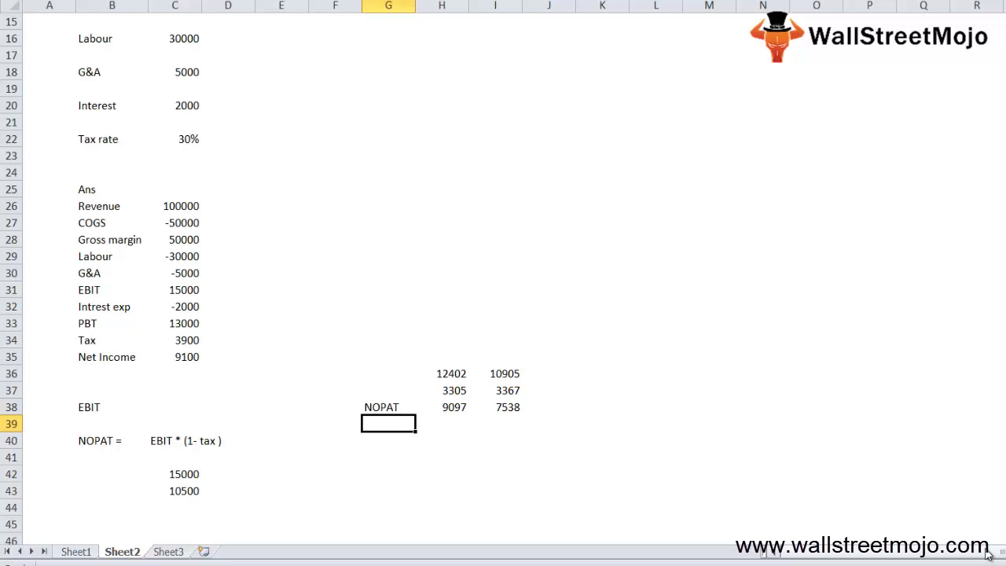
{"action": "key", "text": "Down"}
{"action": "key", "text": "Down"}
{"action": "key", "text": "Down"}
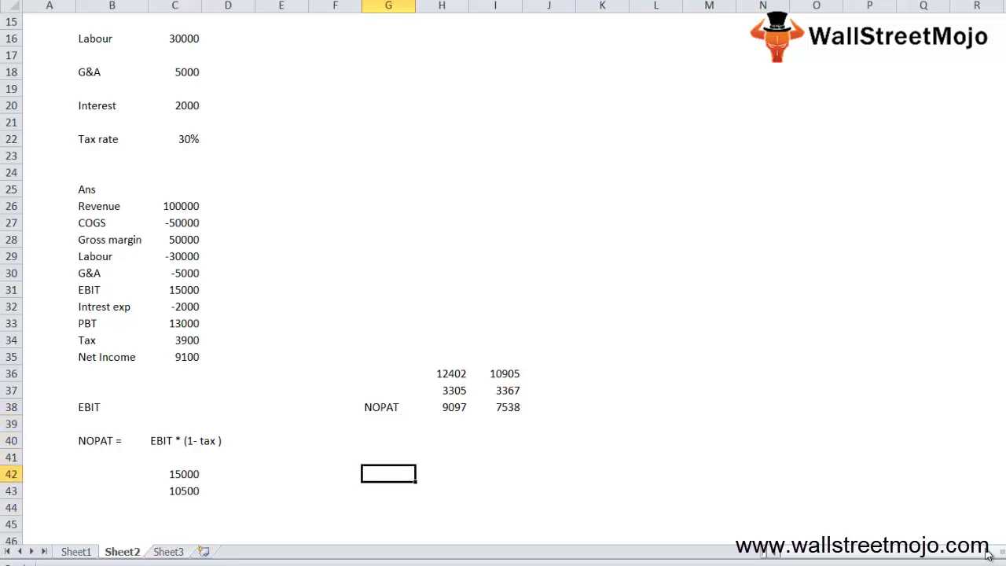
{"action": "key", "text": "Down"}
{"action": "key", "text": "Down"}
{"action": "key", "text": "Down"}
{"action": "key", "text": "Down"}
{"action": "key", "text": "Up"}
{"action": "key", "text": "Up"}
{"action": "key", "text": "Up"}
{"action": "key", "text": "Up"}
{"action": "key", "text": "Up"}
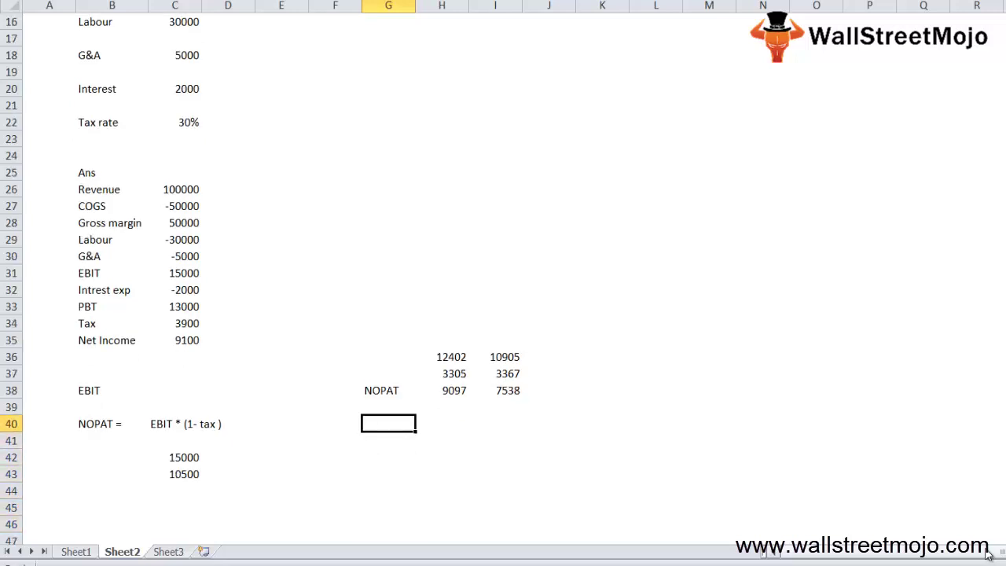
{"action": "key", "text": "Up"}
{"action": "key", "text": "Up"}
{"action": "key", "text": "Up"}
{"action": "key", "text": "Right"}
{"action": "key", "text": "Down"}
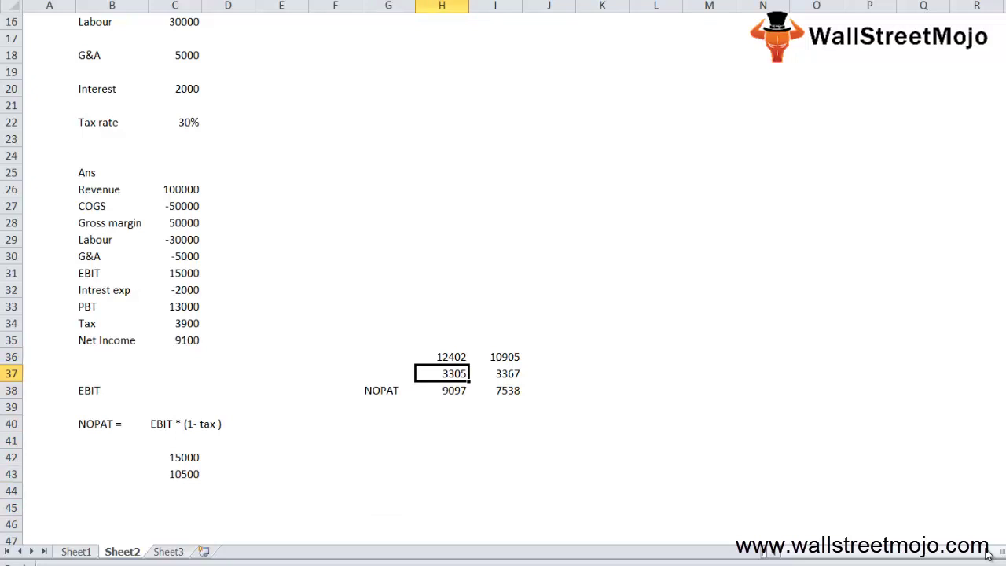
{"action": "key", "text": "Down"}
{"action": "key", "text": "Down"}
{"action": "key", "text": "Down"}
{"action": "key", "text": "Down"}
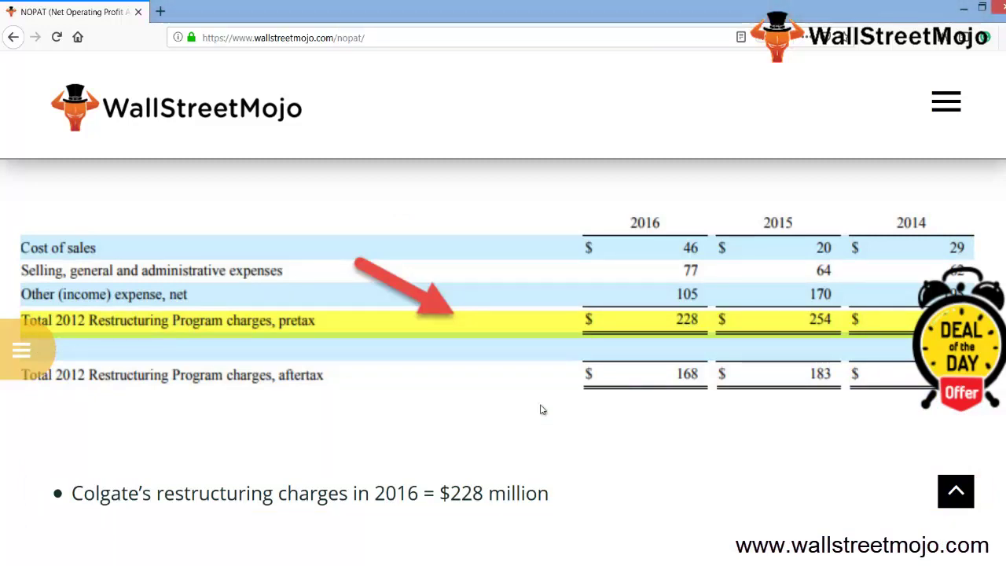
- Scroll to Colgate's 2016 restructuring charges table showing $228 million pretax
{"action": "scroll", "coordinate": [540, 409], "scroll_direction": "up", "scroll_amount": 1}
{"action": "scroll", "coordinate": [540, 409], "scroll_direction": "down", "scroll_amount": 1}
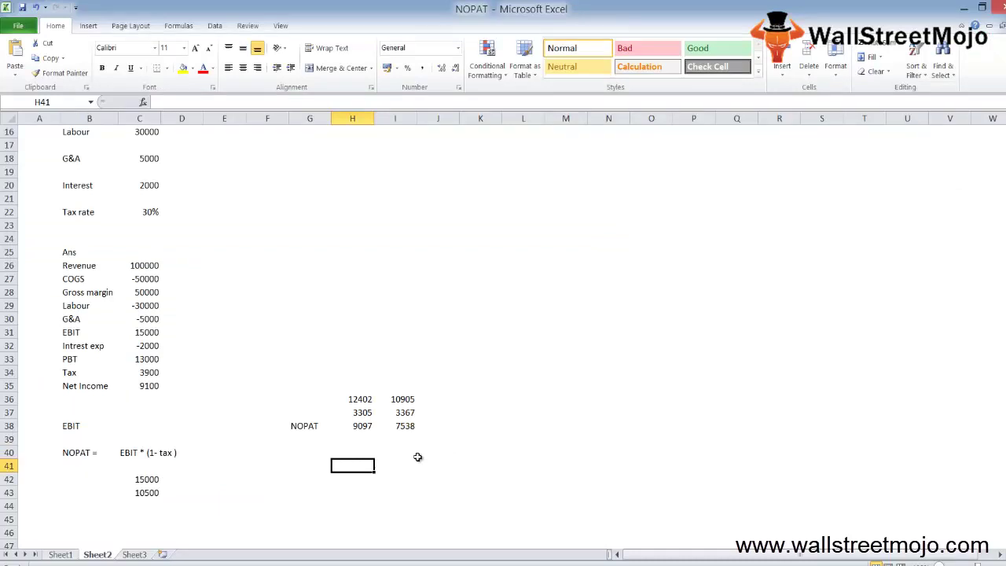
- Enter 3837 in H41, 228 in H43, and =H41+H43 in H45 for 4065
{"action": "type", "text": "383"}
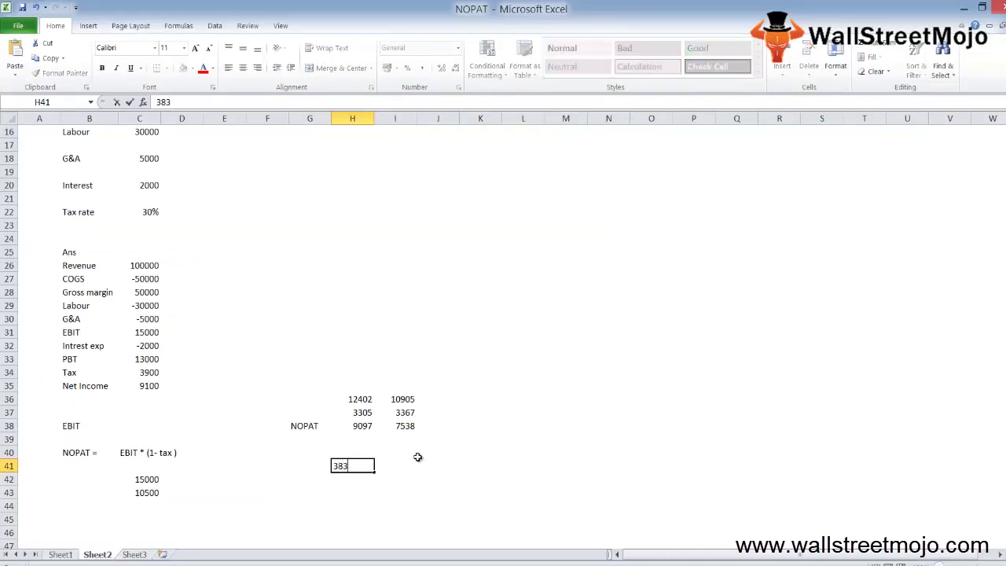
{"action": "type", "text": "7"}
{"action": "key", "text": "Return"}
{"action": "key", "text": "Return"}
{"action": "type", "text": "228"}
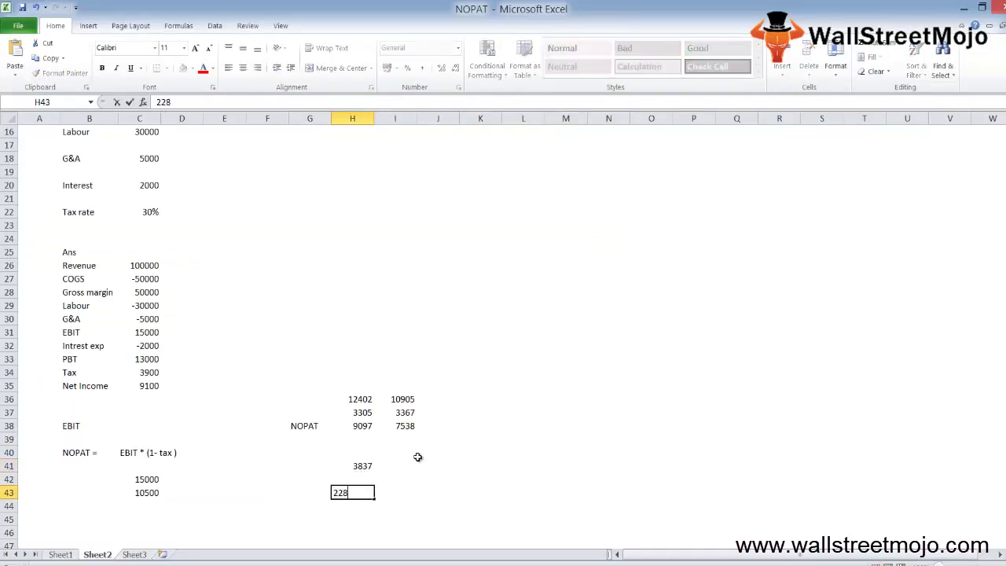
{"action": "key", "text": "Return"}
{"action": "key", "text": "Return"}
{"action": "type", "text": "=H4"}
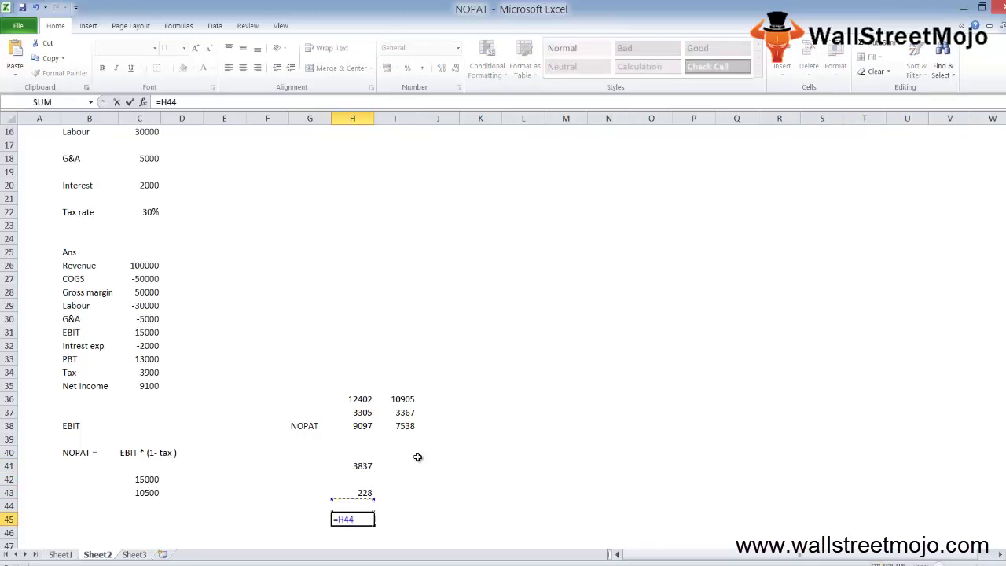
{"action": "type", "text": "1+H43"}
{"action": "key", "text": "Return"}
{"action": "key", "text": "Up"}
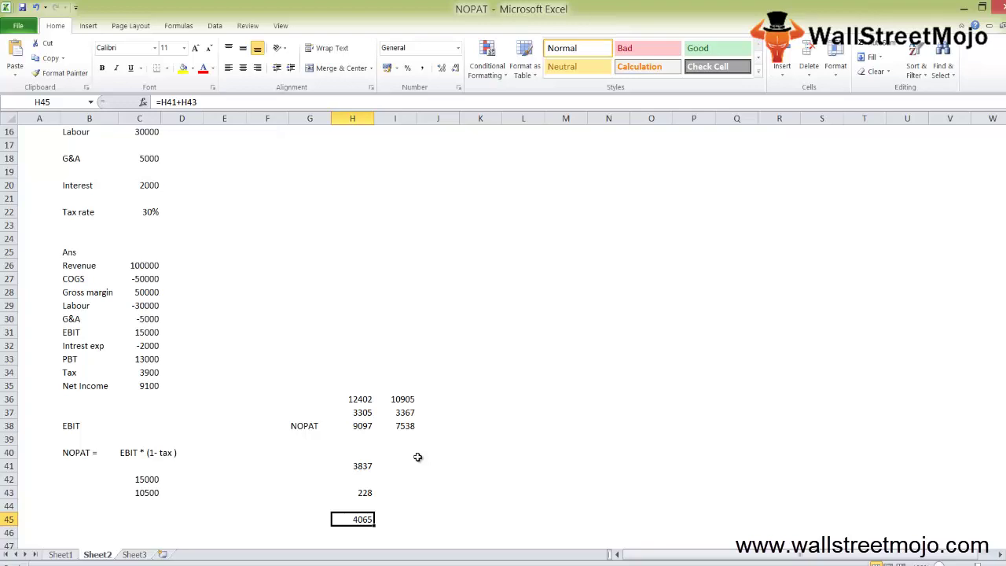
{"action": "key", "text": "Down"}
- Check the notes on Sheet1, return to Sheet2, and select rows from row 11 downward
{"action": "key", "text": "ctrl+Page_Up"}
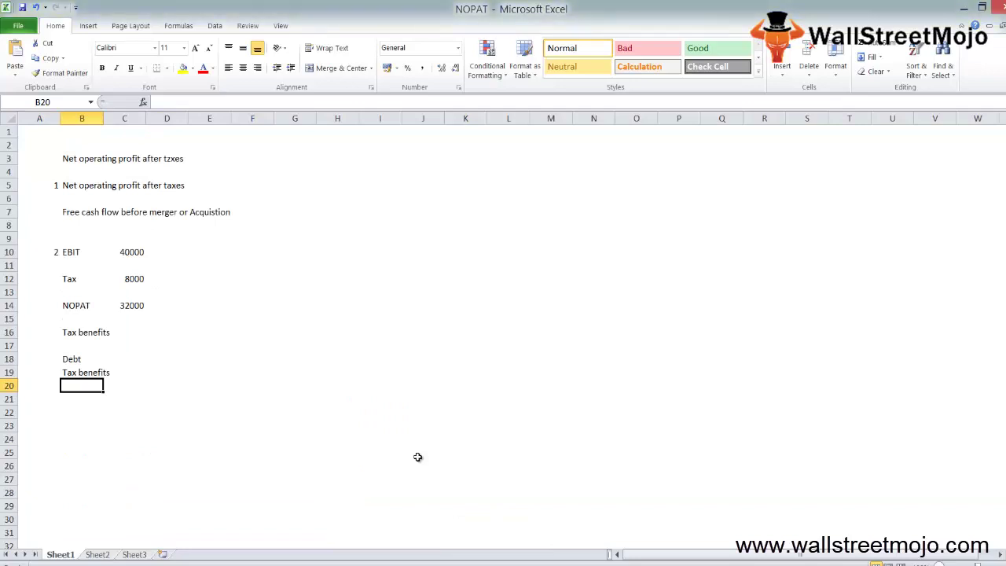
{"action": "key", "text": "ctrl+Page_Down"}
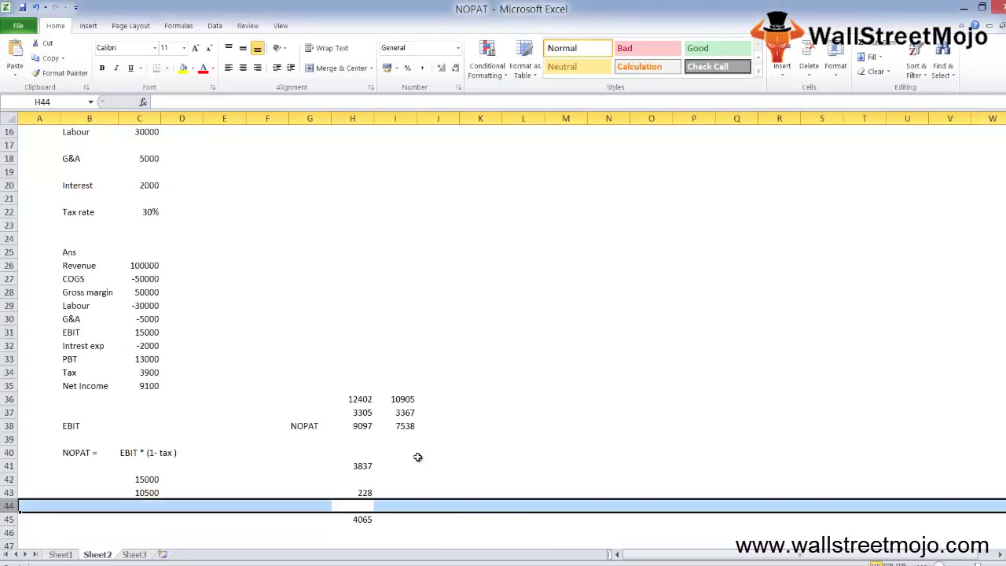
{"action": "key", "text": "Page_Up"}
{"action": "key", "text": "Left"}
{"action": "key", "text": "Left"}
{"action": "key", "text": "Left"}
{"action": "key", "text": "Left"}
{"action": "key", "text": "Up"}
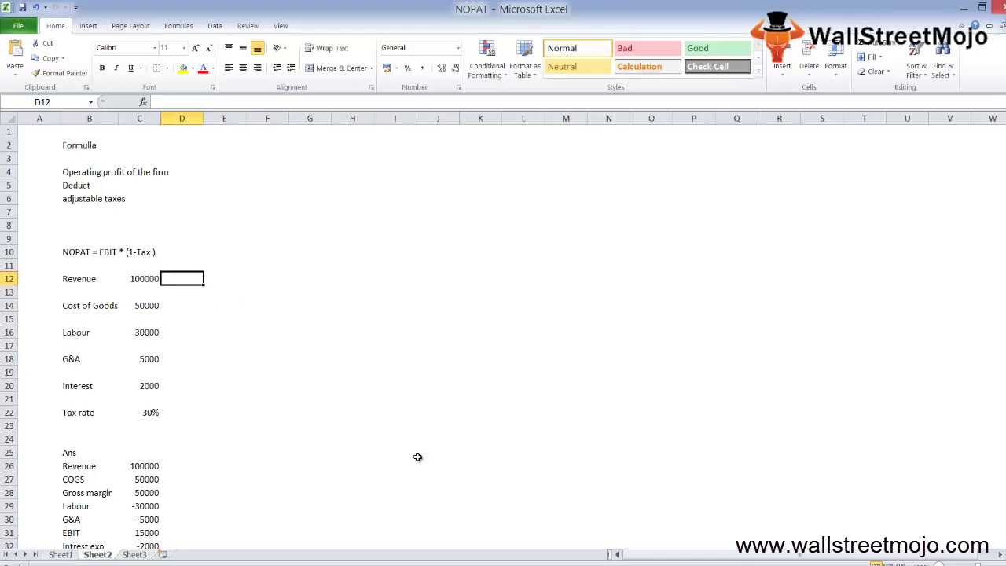
{"action": "key", "text": "Up"}
{"action": "key", "text": "shift+space"}
{"action": "key", "text": "shift+Down"}
{"action": "key", "text": "shift+Down"}
{"action": "key", "text": "shift+Down"}
{"action": "key", "text": "shift+Down"}
{"action": "key", "text": "shift+Down"}
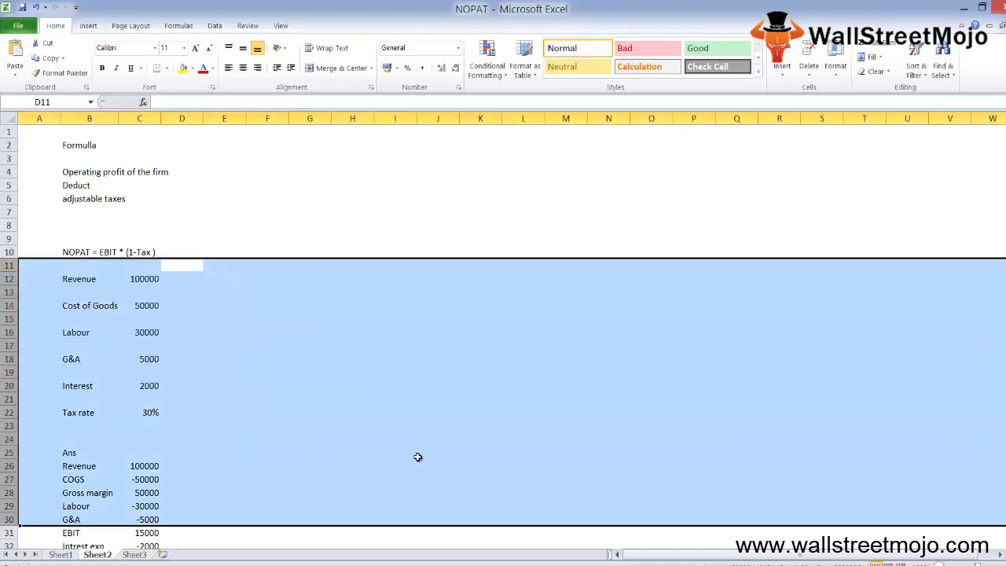